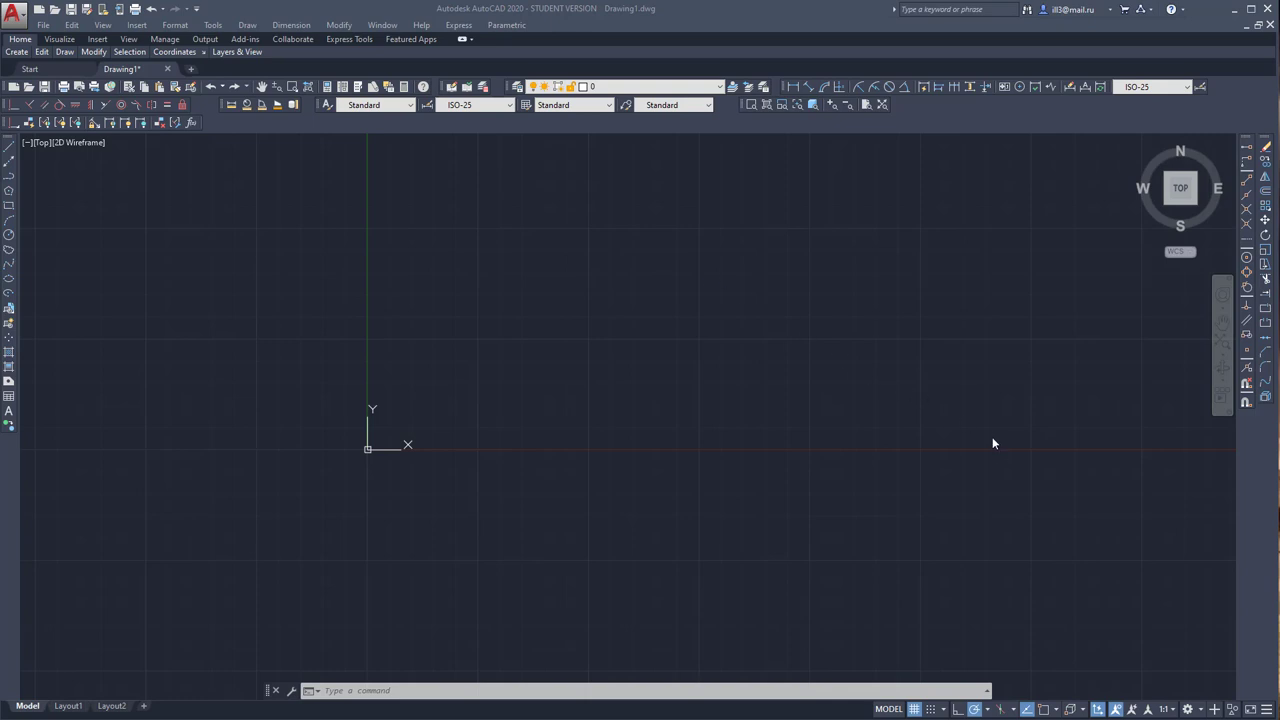
- Open the workspace list from the Workspace Switching gear in the status bar
left_click(1199, 711)
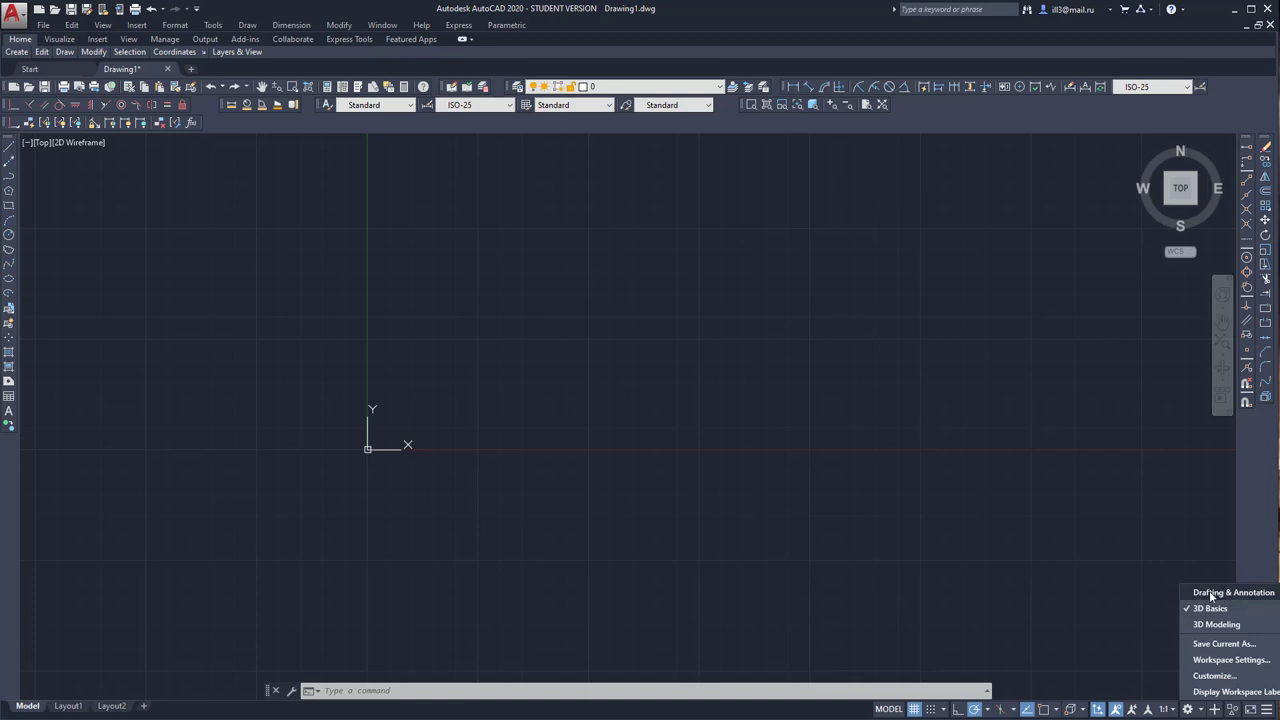
- Switch from 3D Basics to Drafting & Annotation and open the Quick Access Toolbar customize menu
left_click(1212, 594)
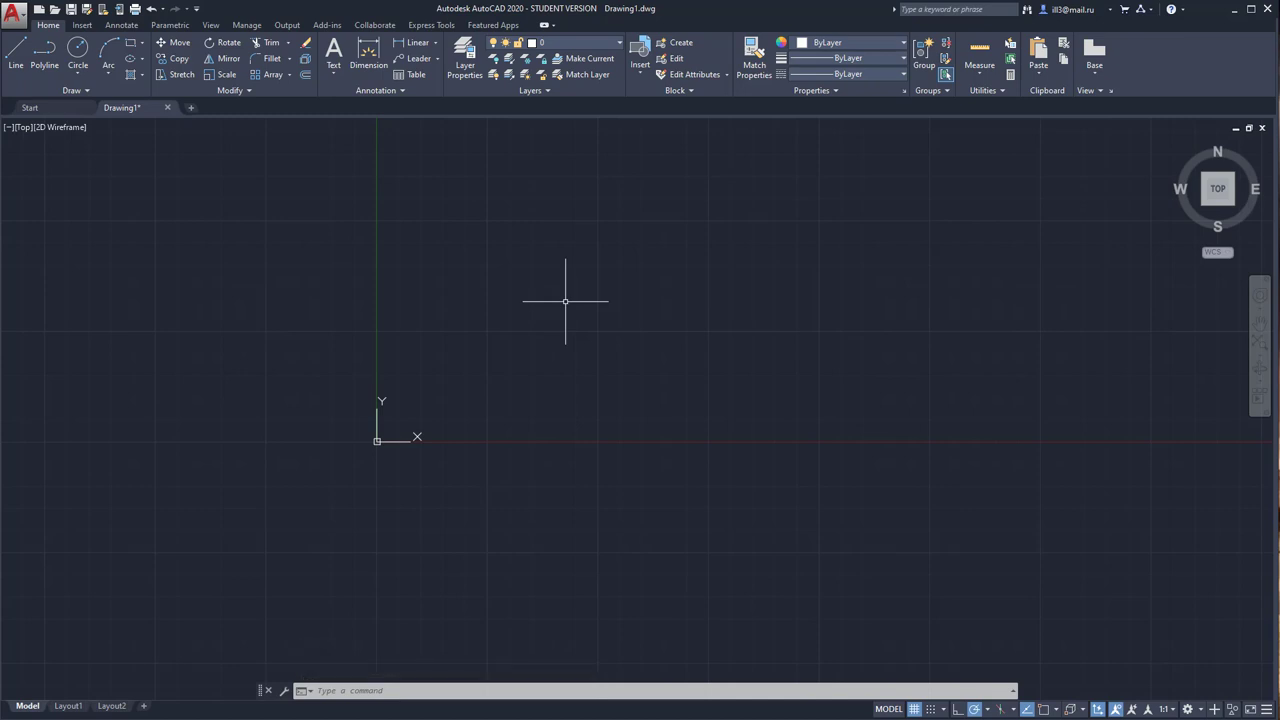
left_click(198, 11)
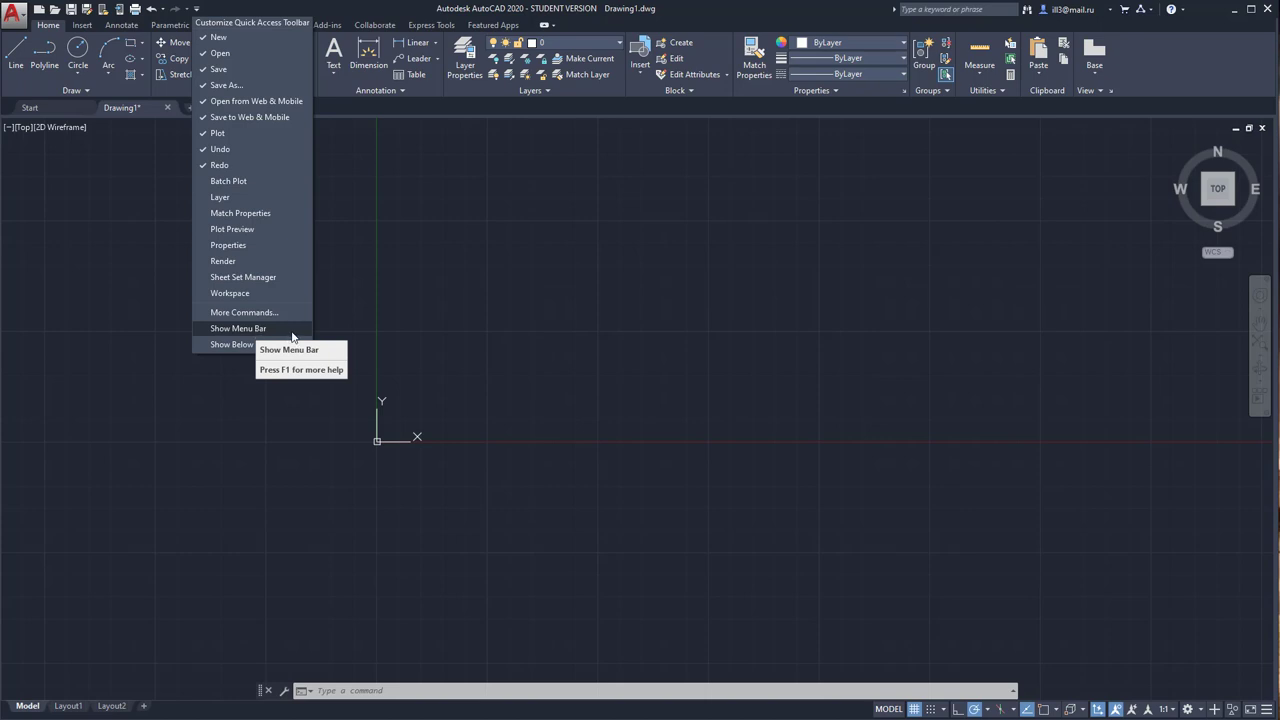
- Turn on the menu bar, browse the Format and Parametric menus, and minimize the ribbon to panel buttons
left_click(238, 328)
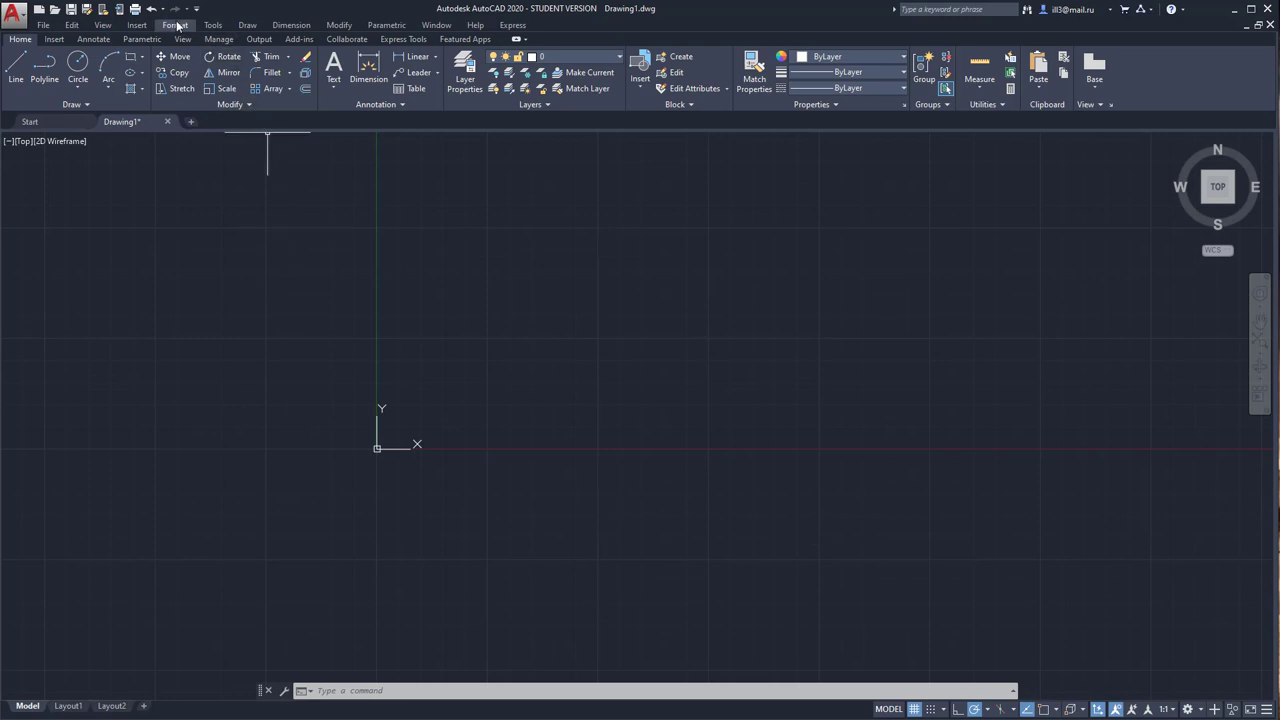
left_click(176, 25)
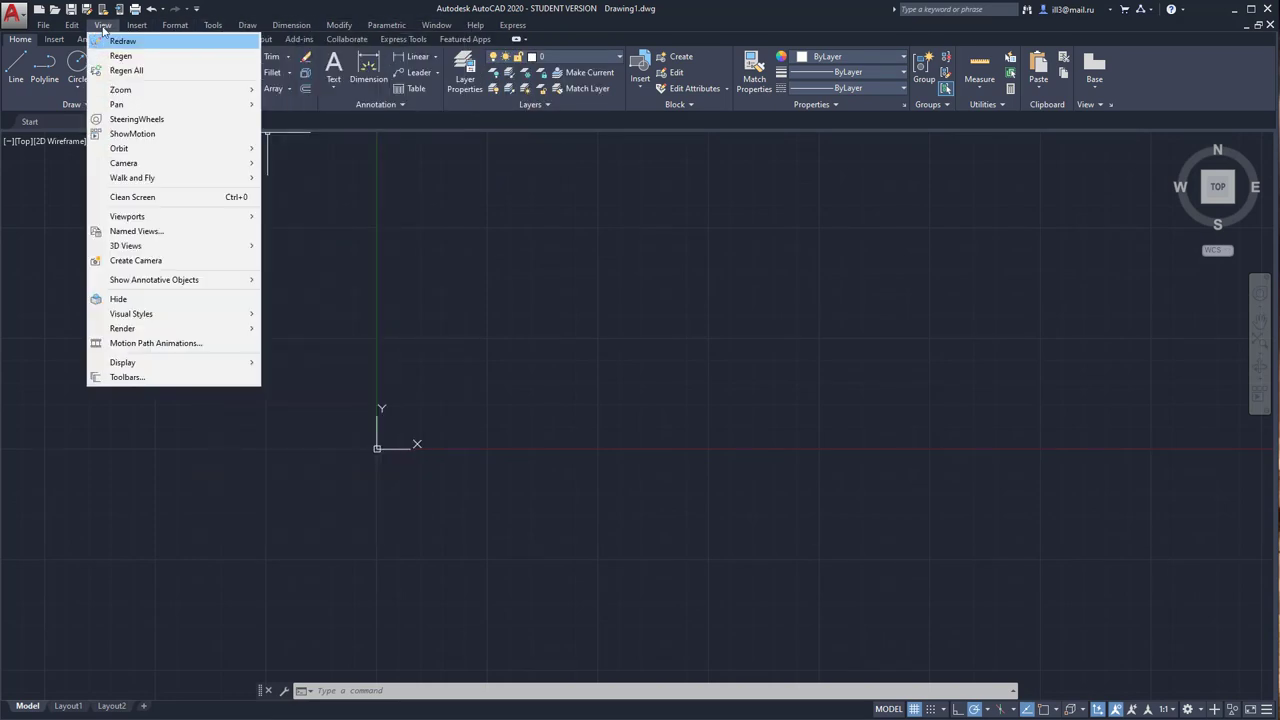
left_click(51, 31)
left_click(51, 31)
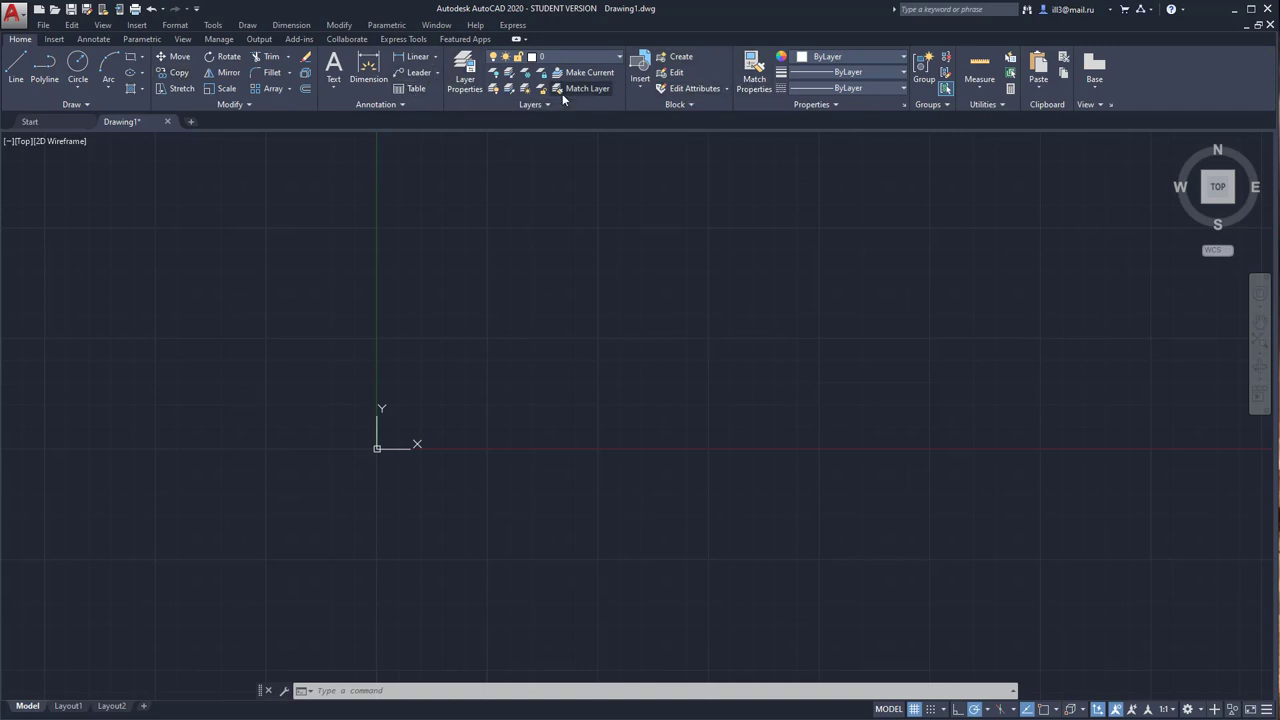
left_click(516, 40)
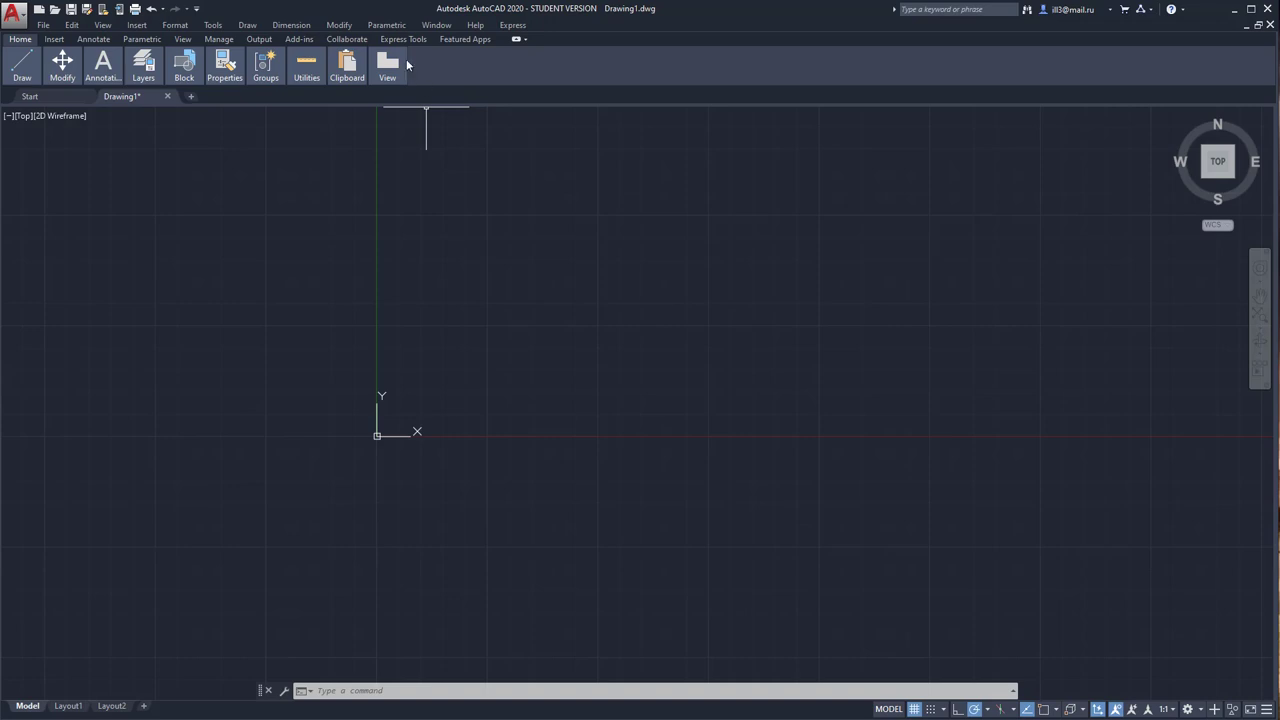
- Add the Draw toolbar via Tools > Toolbars > AutoCAD and float it over the drawing area
left_click(214, 25)
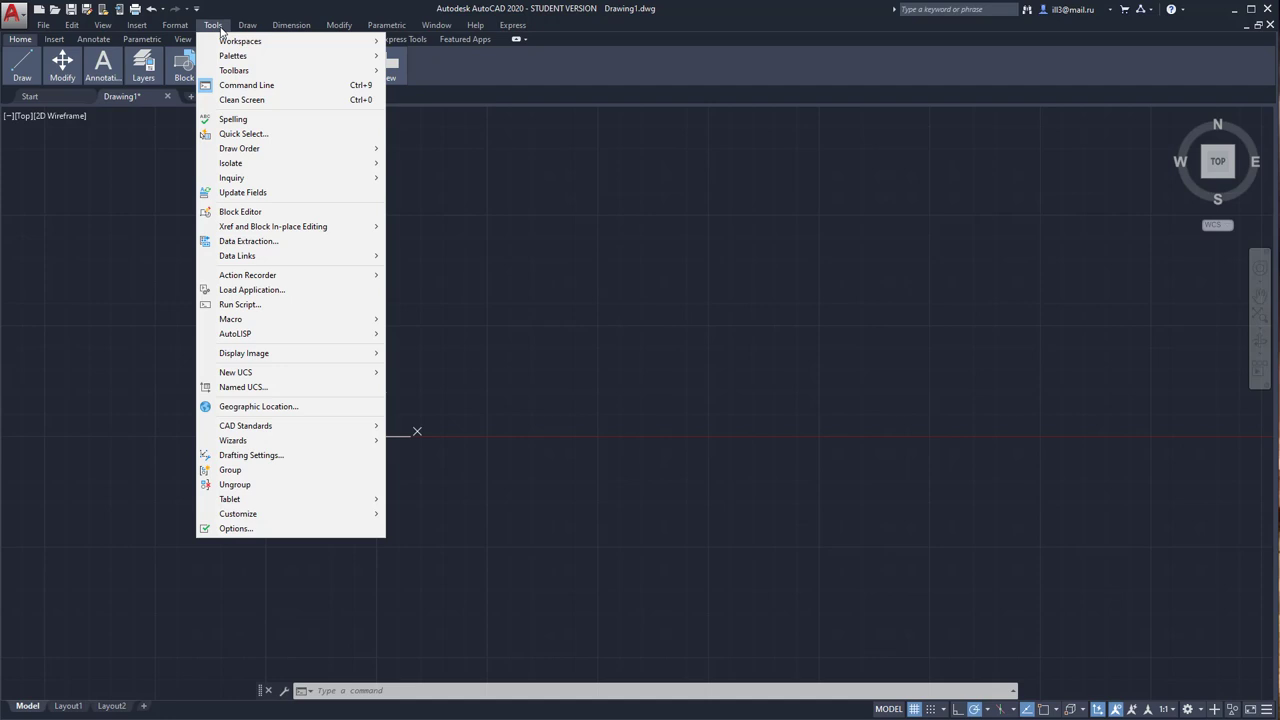
mouse_move(234, 70)
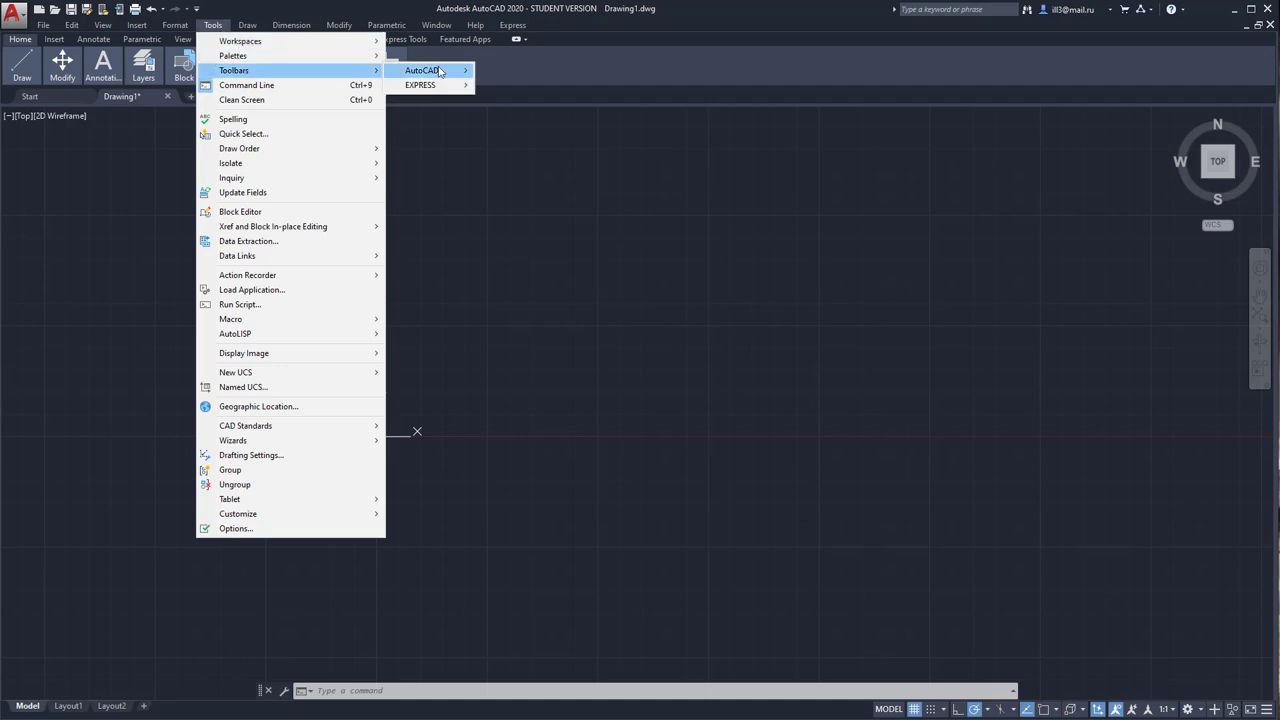
mouse_move(422, 70)
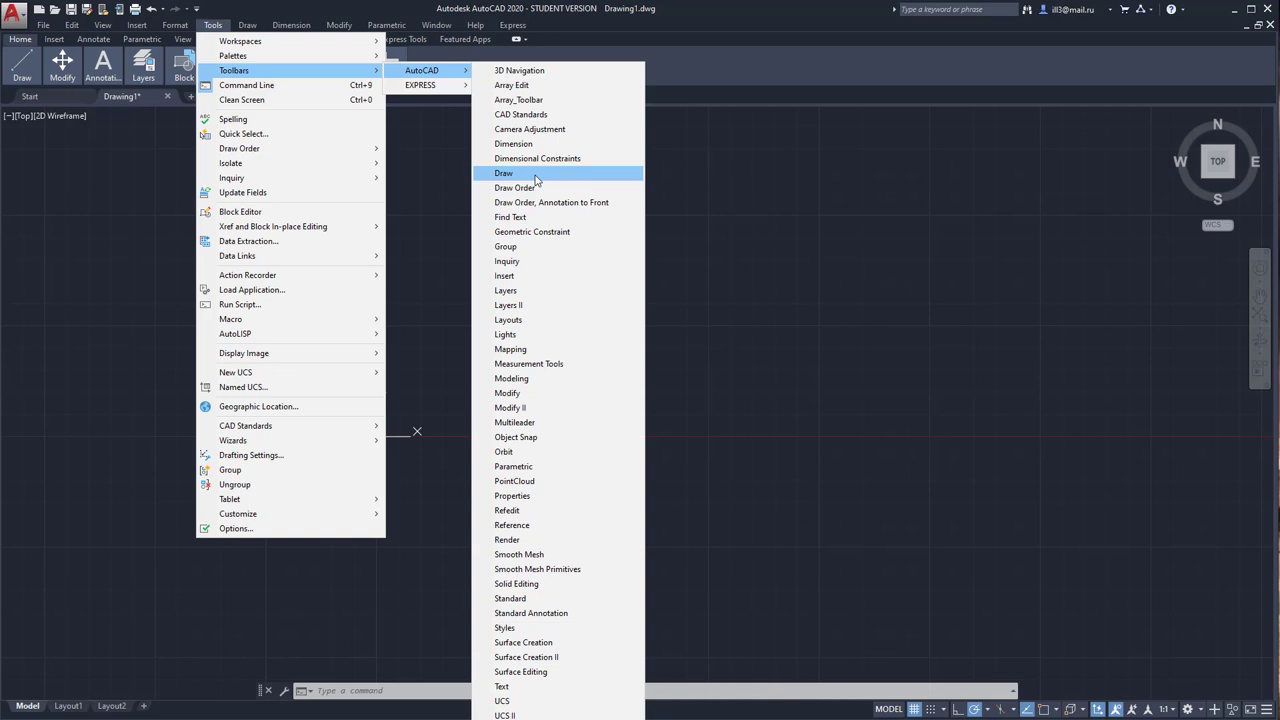
left_click(531, 176)
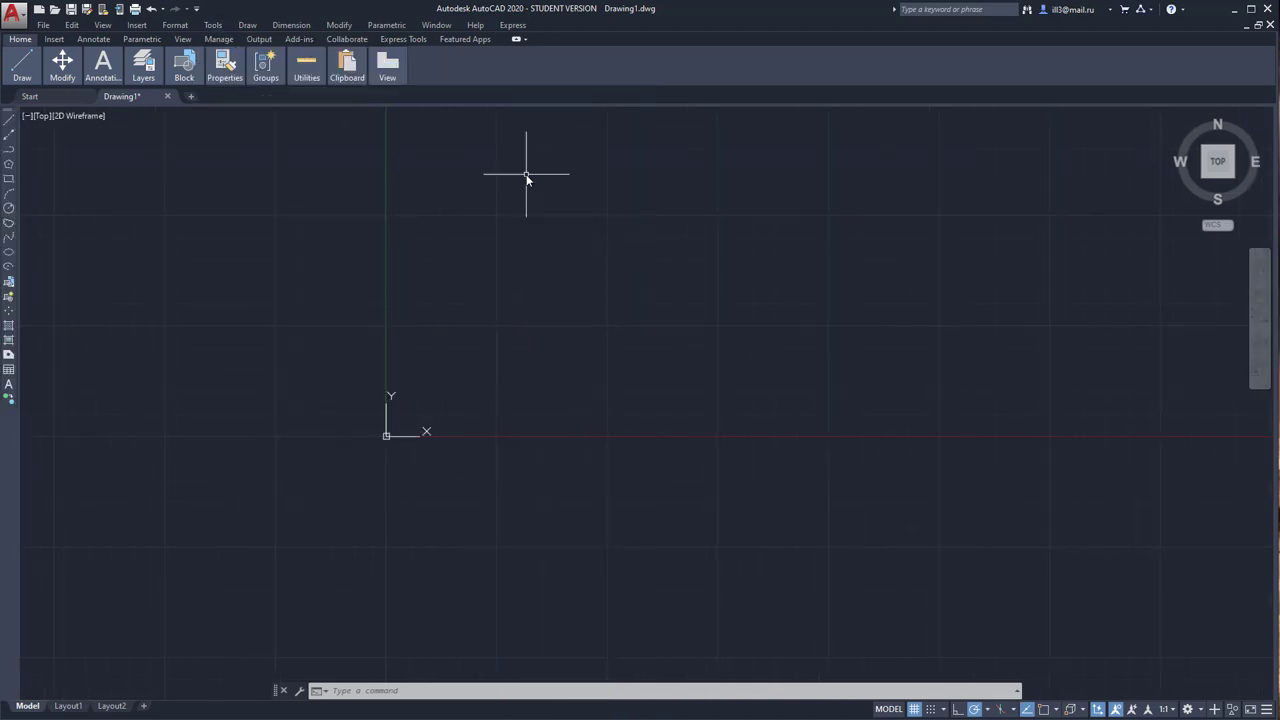
left_click_drag(9, 120, 558, 257)
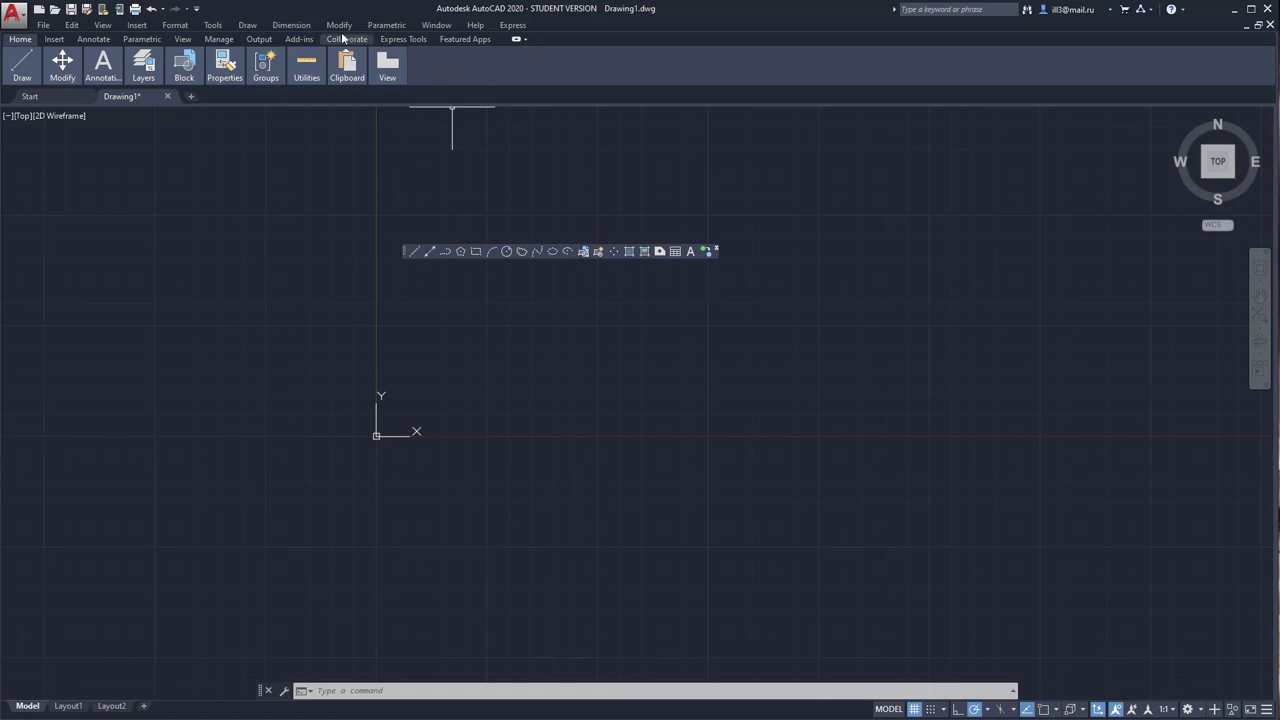
- Add the Dimension toolbar the same way and float it over the canvas
left_click(213, 25)
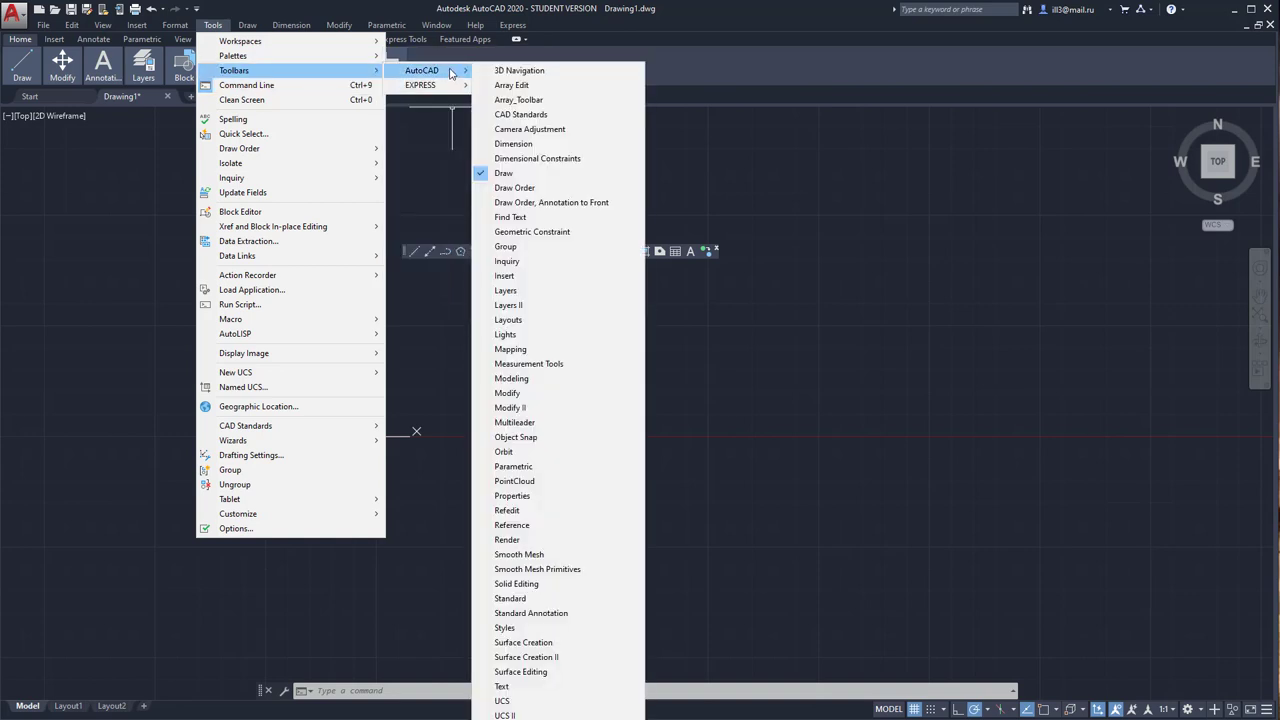
left_click(548, 146)
left_click_drag(6, 117, 418, 179)
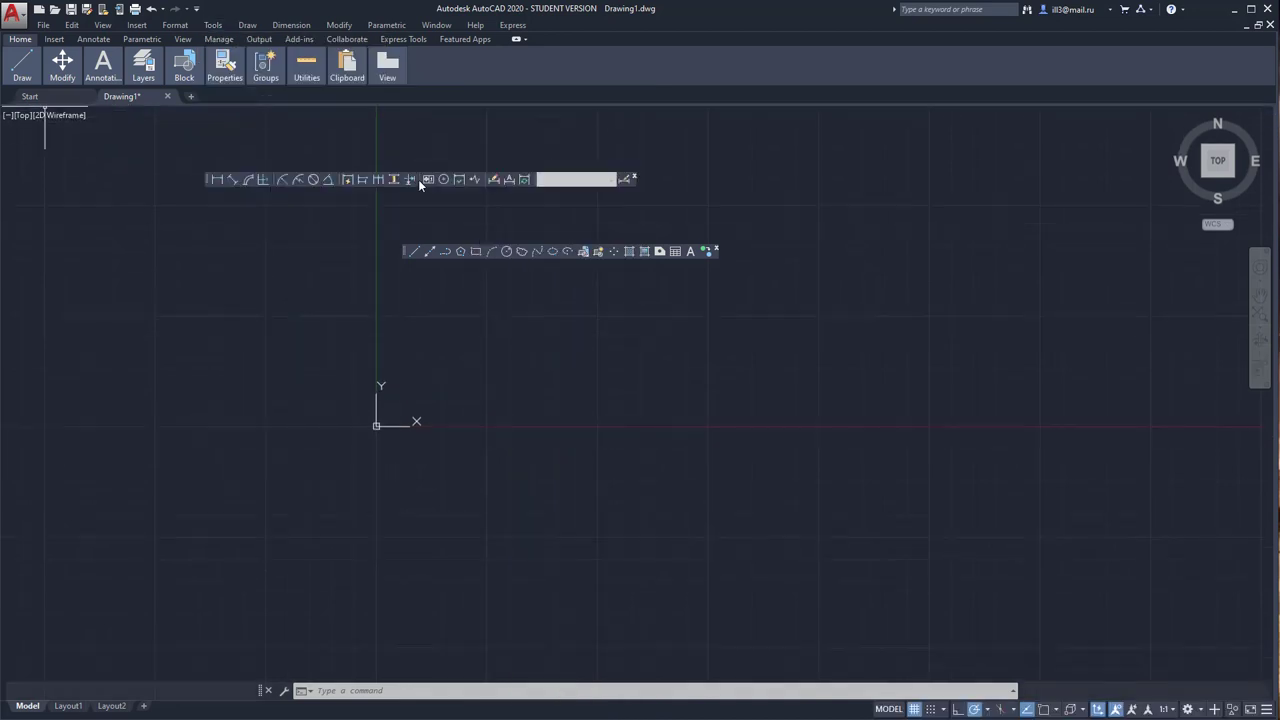
left_click(216, 26)
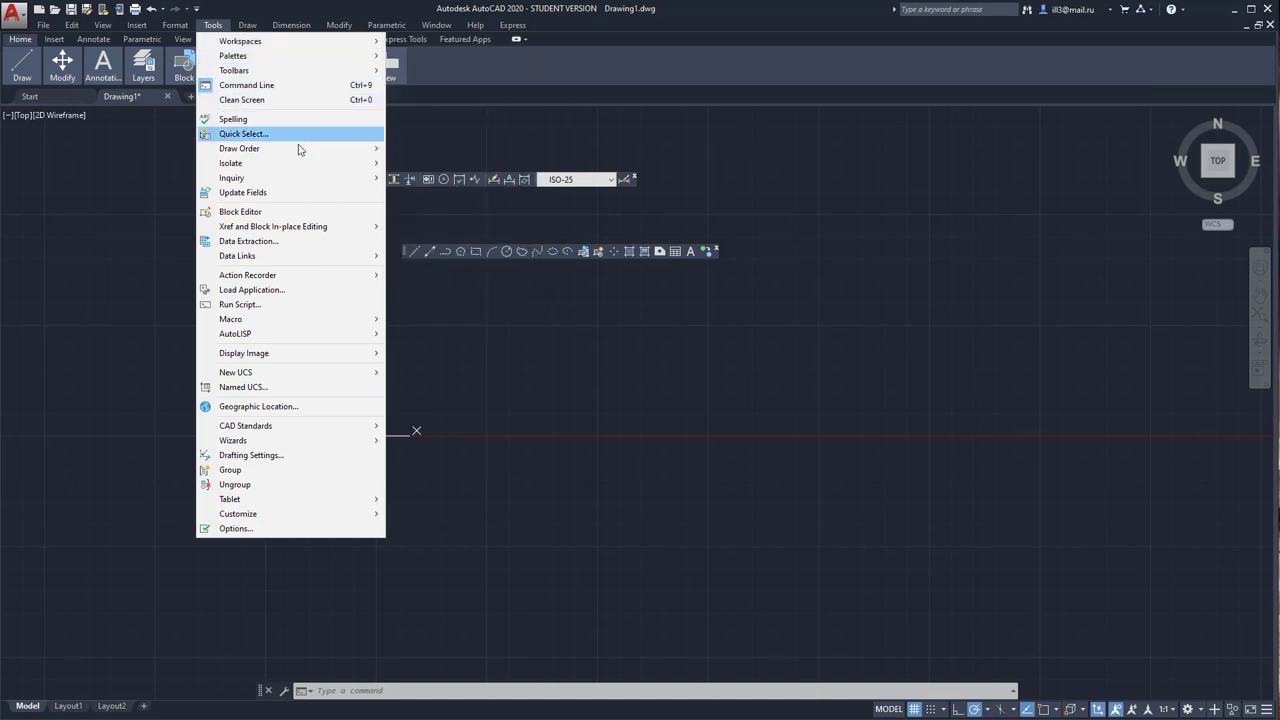
mouse_move(425, 70)
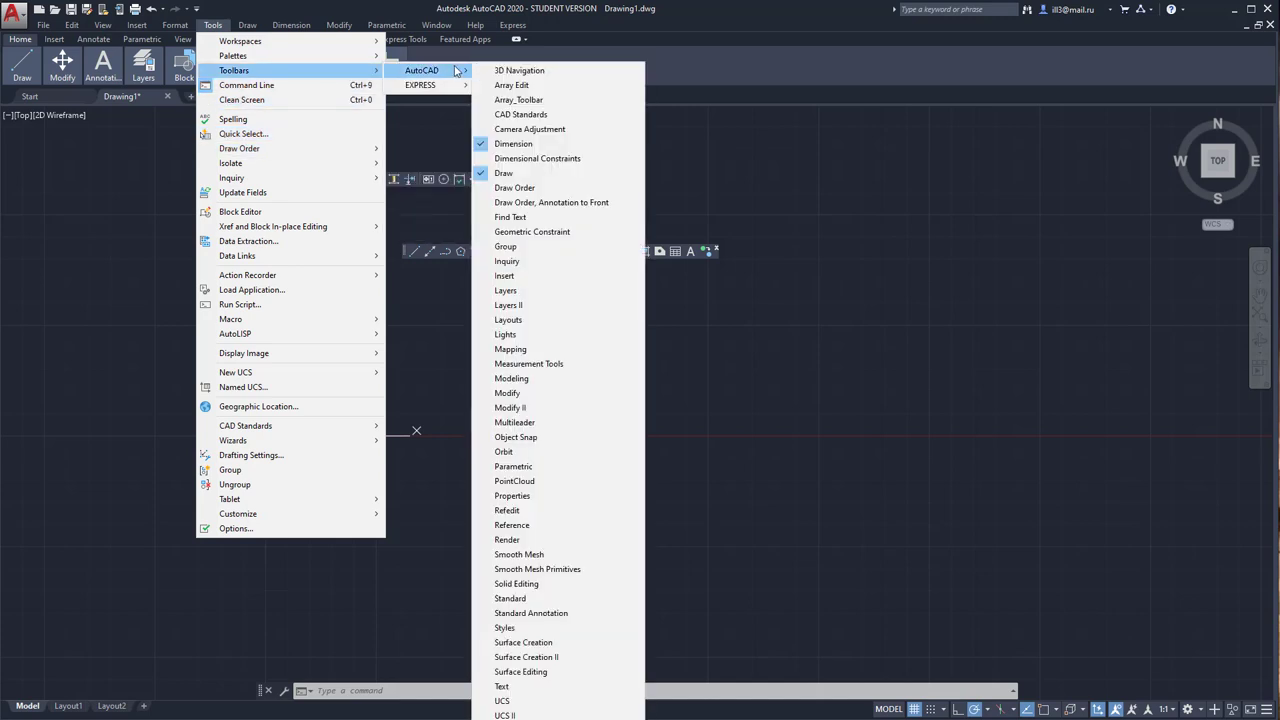
- Add the Object Snap toolbar, then dock Draw on the left, Object Snap right, Dimension on top
left_click(549, 440)
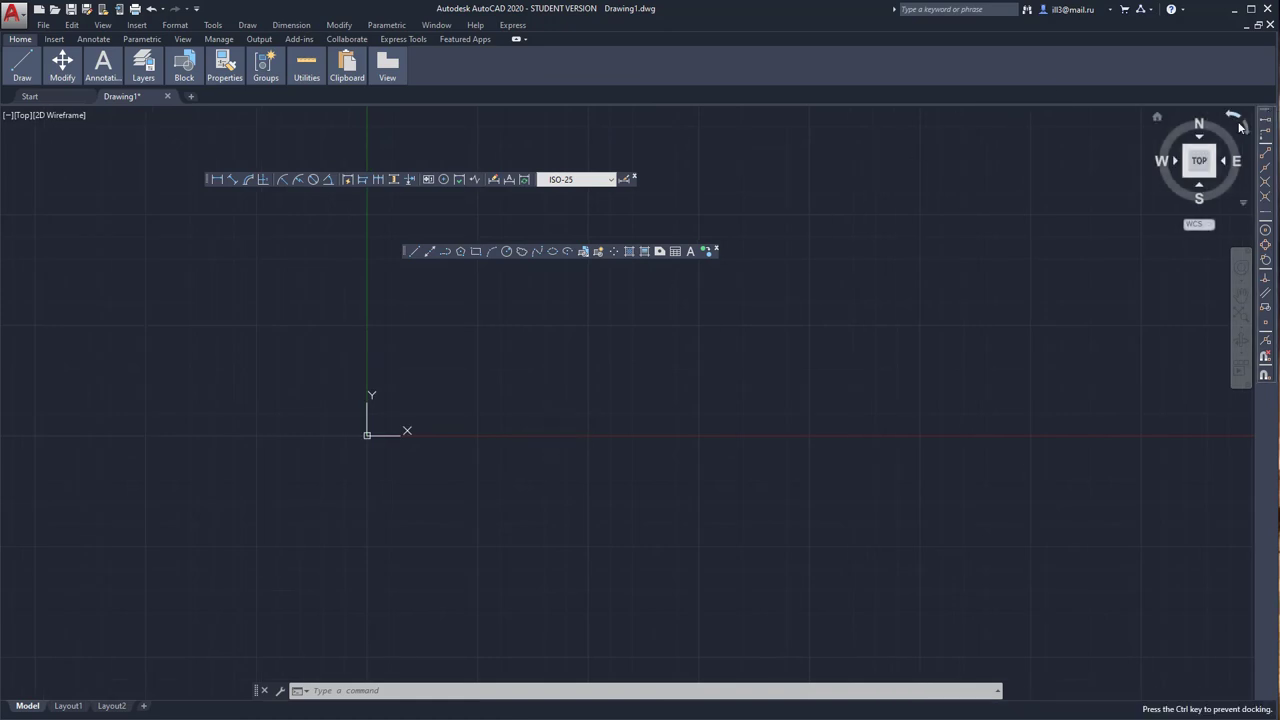
mouse_move(1274, 115)
left_mouse_down()
mouse_move(636, 187)
mouse_move(710, 143)
left_mouse_up()
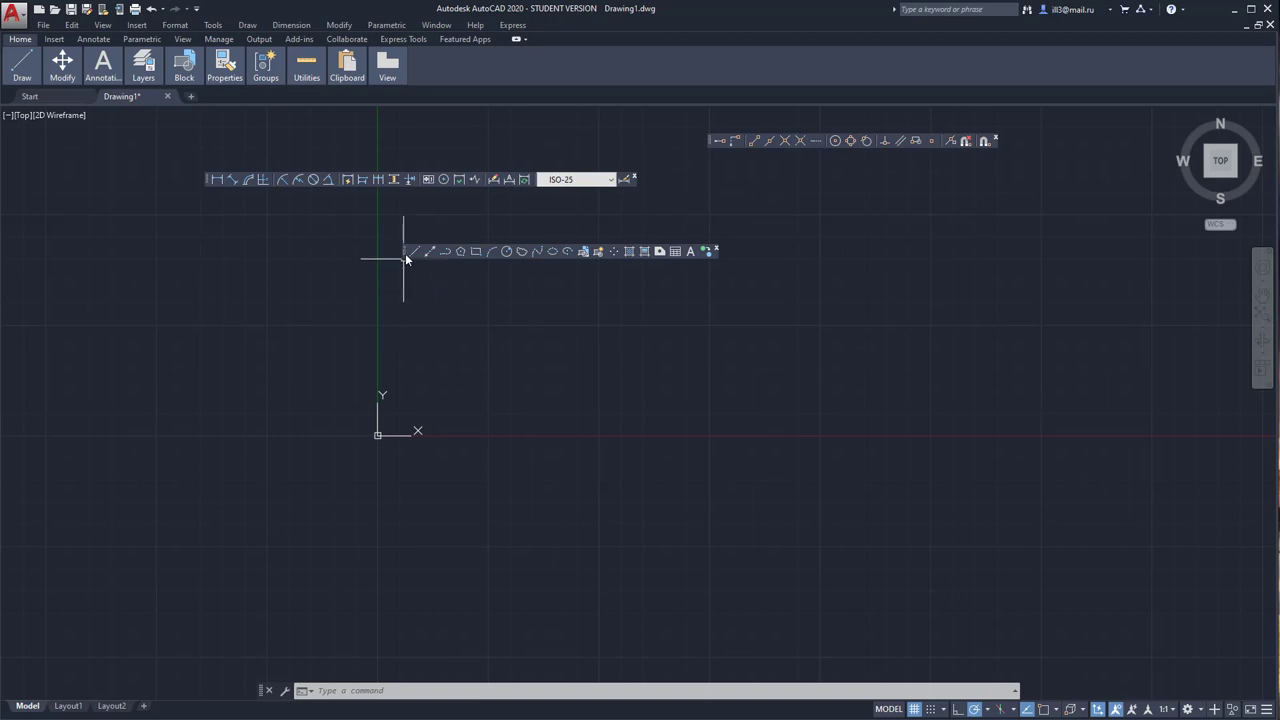
left_click_drag(405, 257, 292, 299)
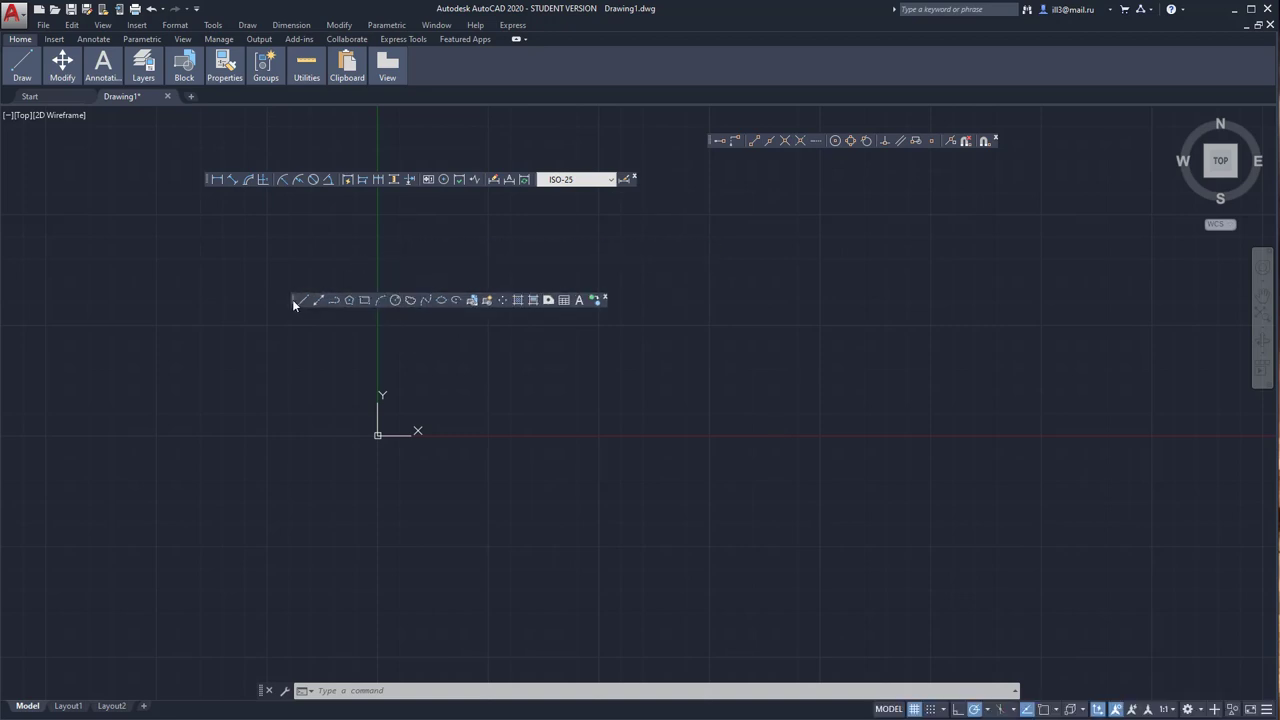
double_click(292, 299)
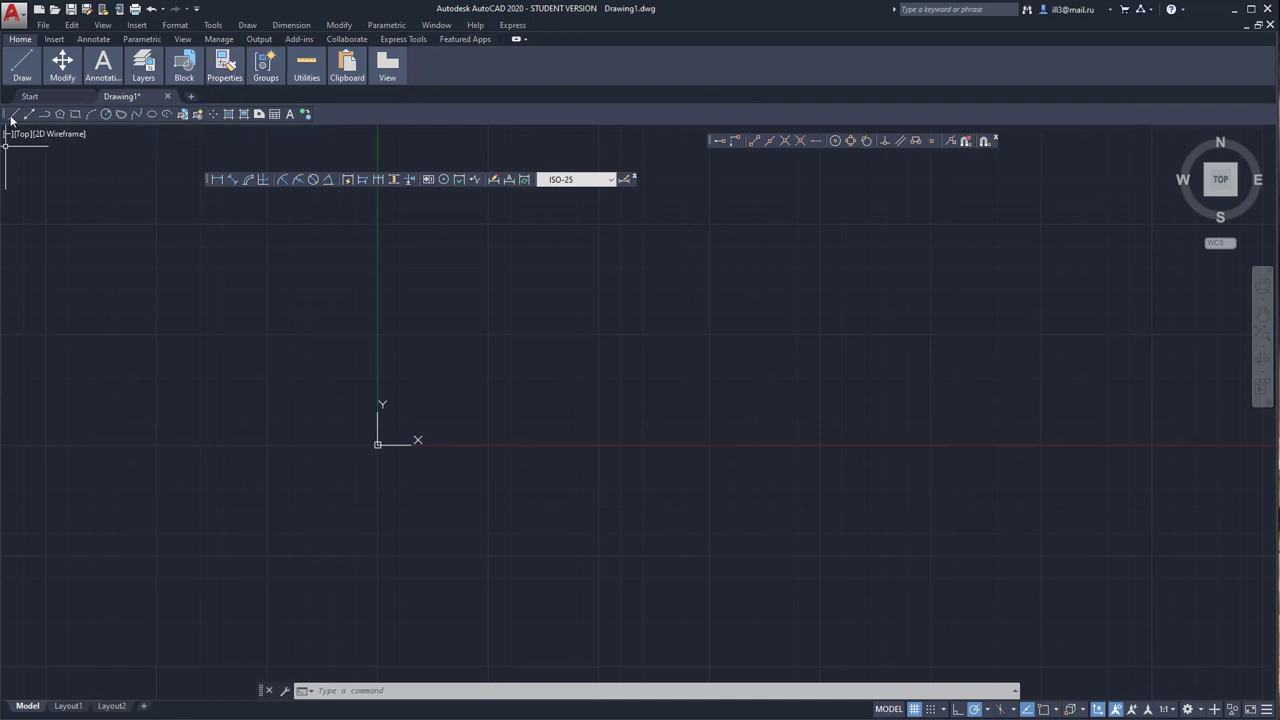
left_click_drag(7, 114, 4, 176)
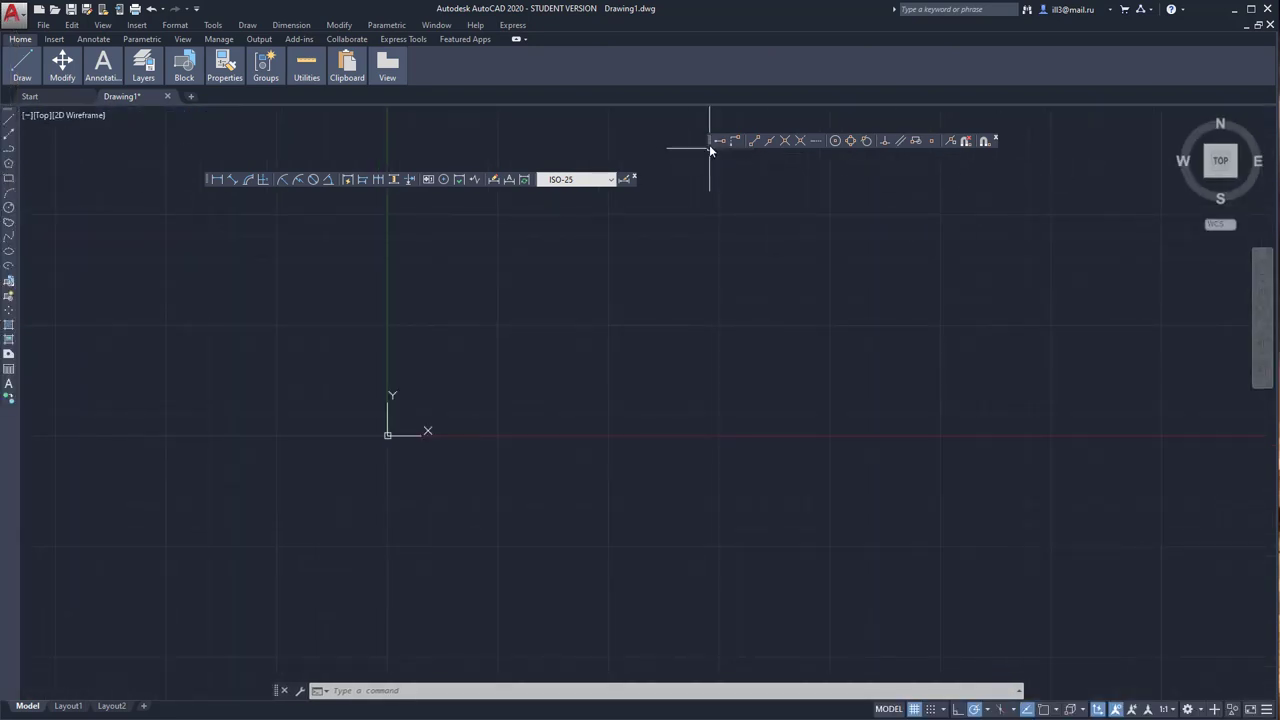
left_click_drag(716, 145, 1252, 157)
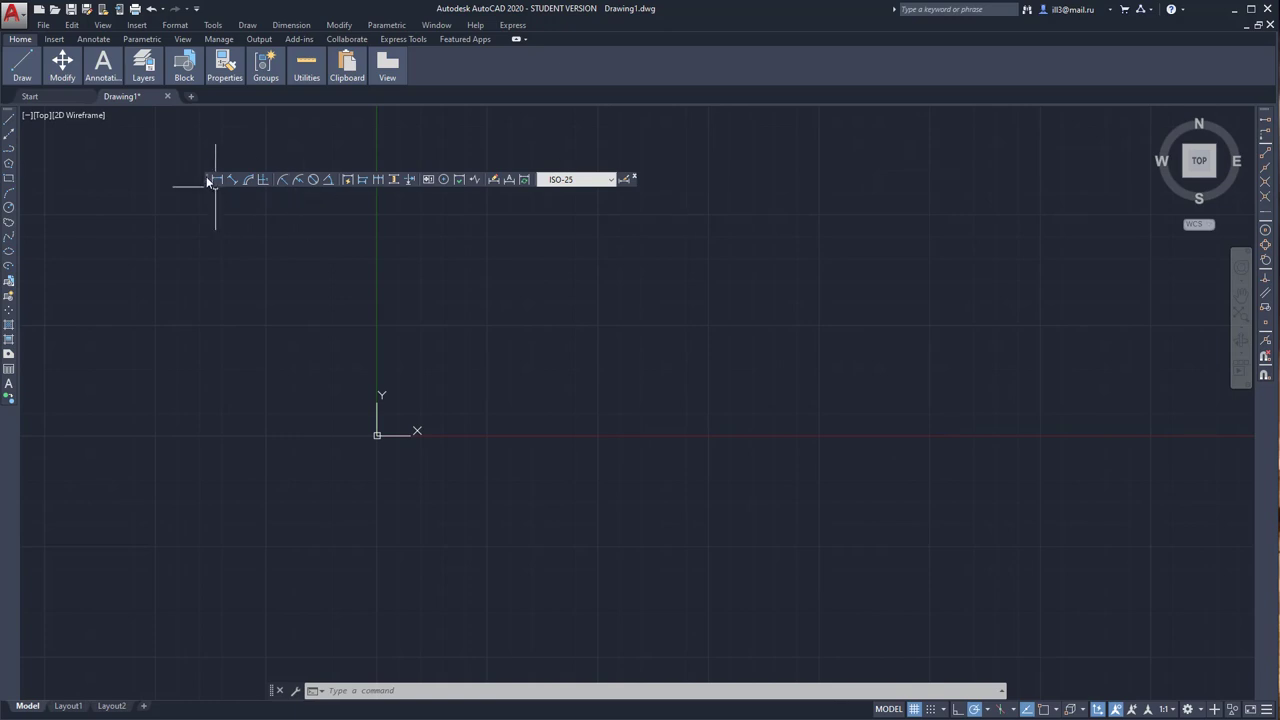
left_click_drag(208, 180, 462, 115)
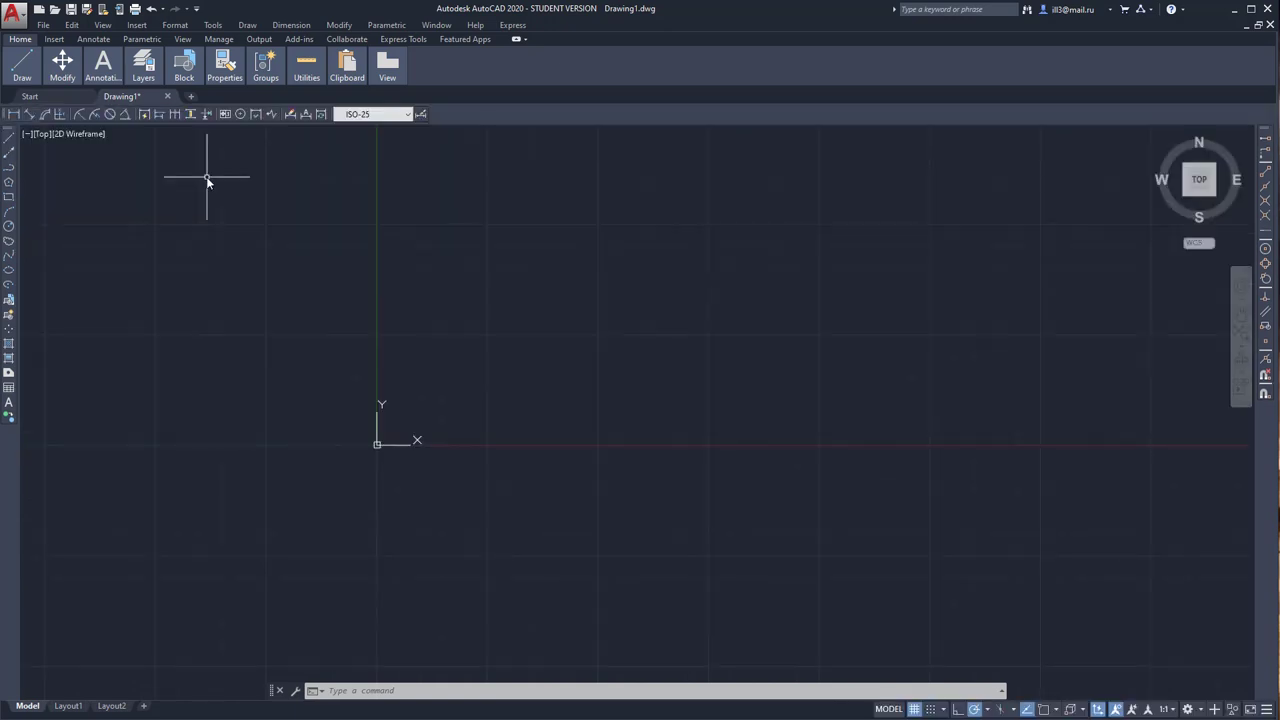
- Add the Standard toolbar from the toolbar right-click list, docked at the left of the top row
right_click(484, 118)
mouse_move(535, 125)
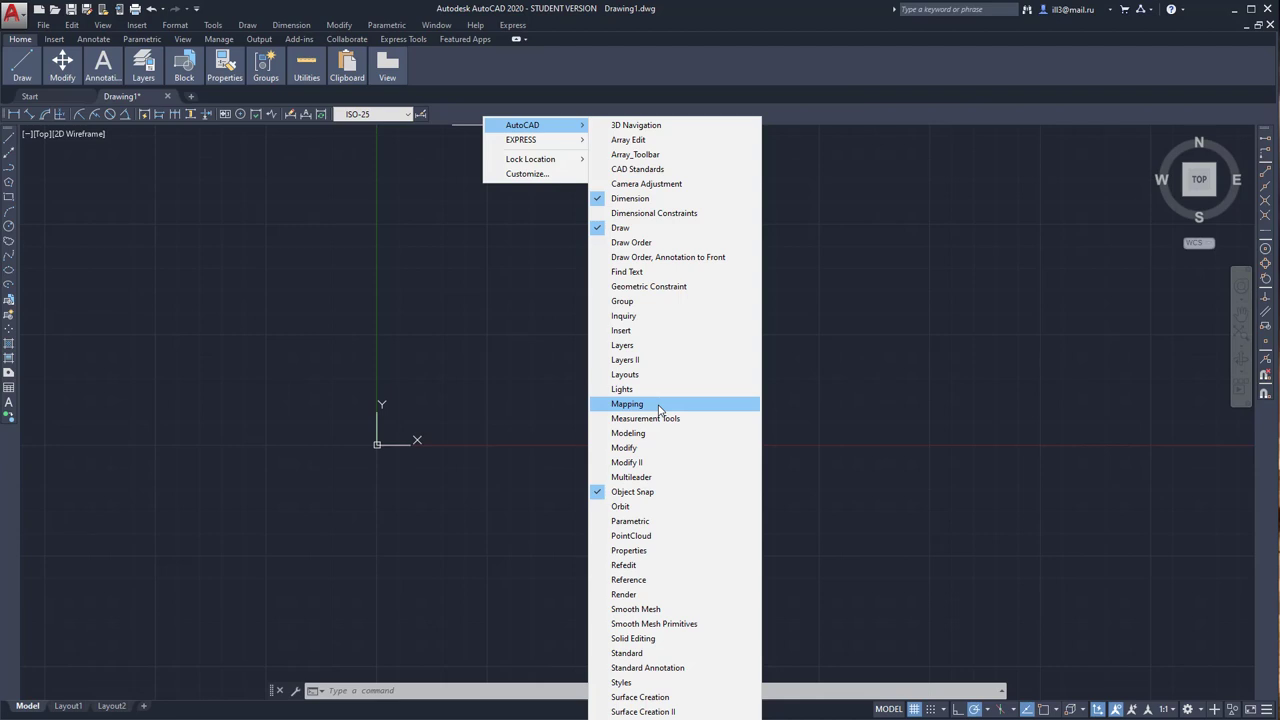
left_click(662, 653)
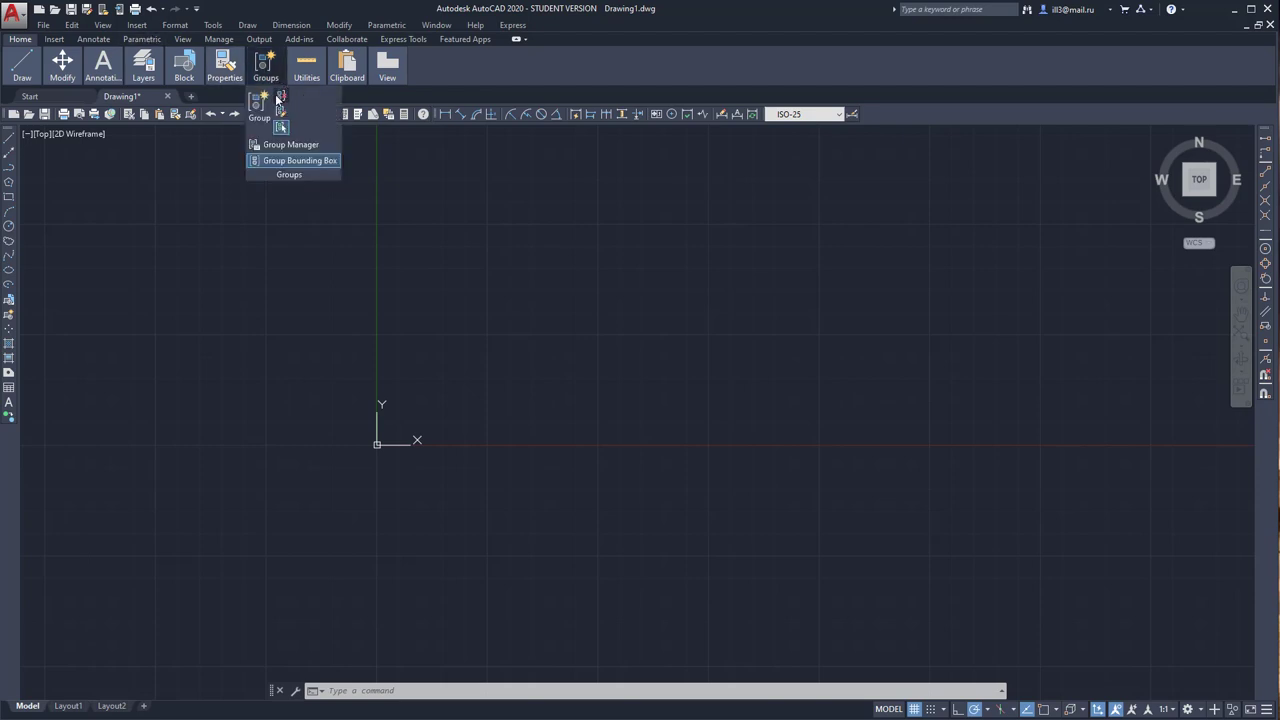
- Create a new workspace named 'Classic' in Customize User Interface and apply it
left_click(1201, 710)
left_click(1204, 676)
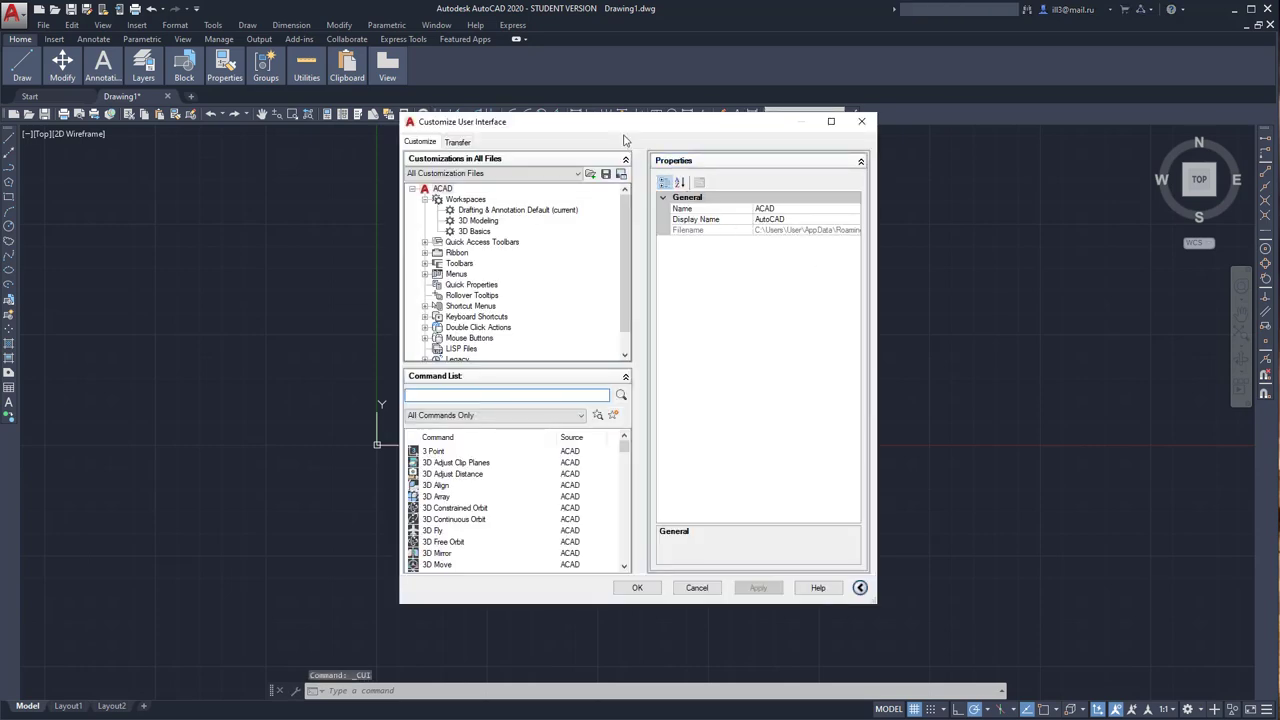
mouse_move(625, 123)
left_mouse_down()
mouse_move(603, 150)
mouse_move(507, 162)
left_mouse_up()
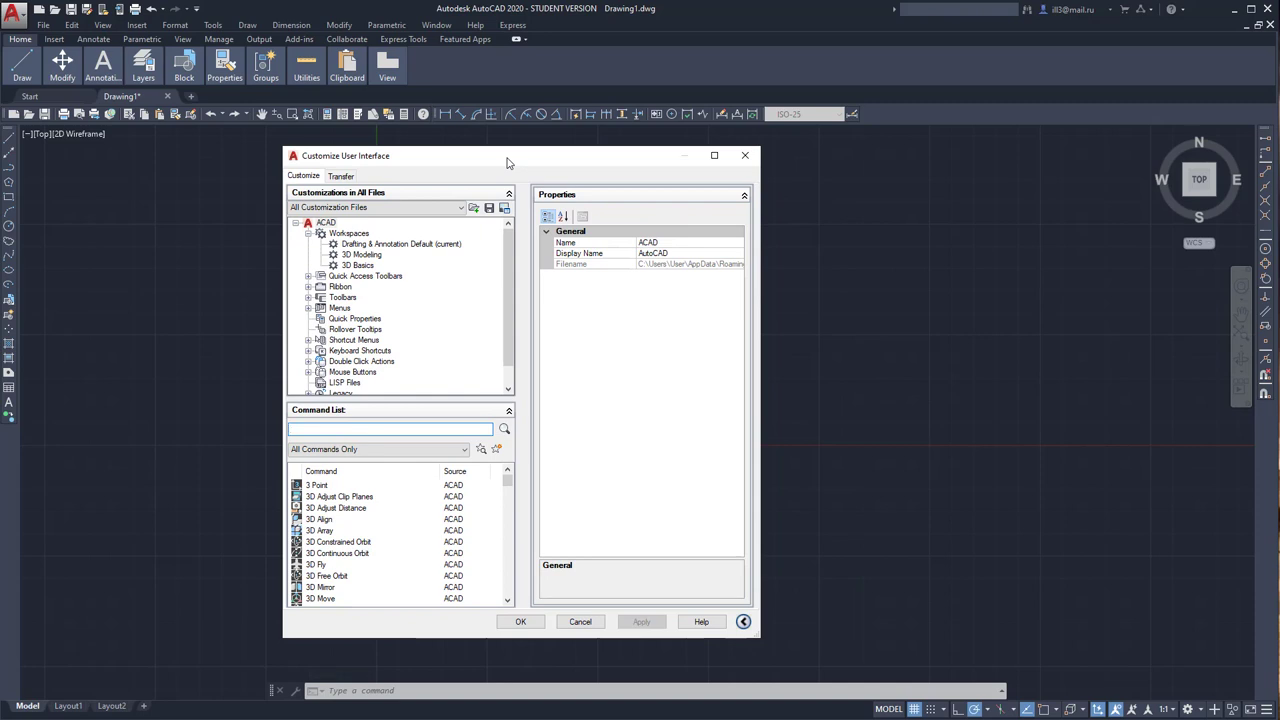
left_click(352, 234)
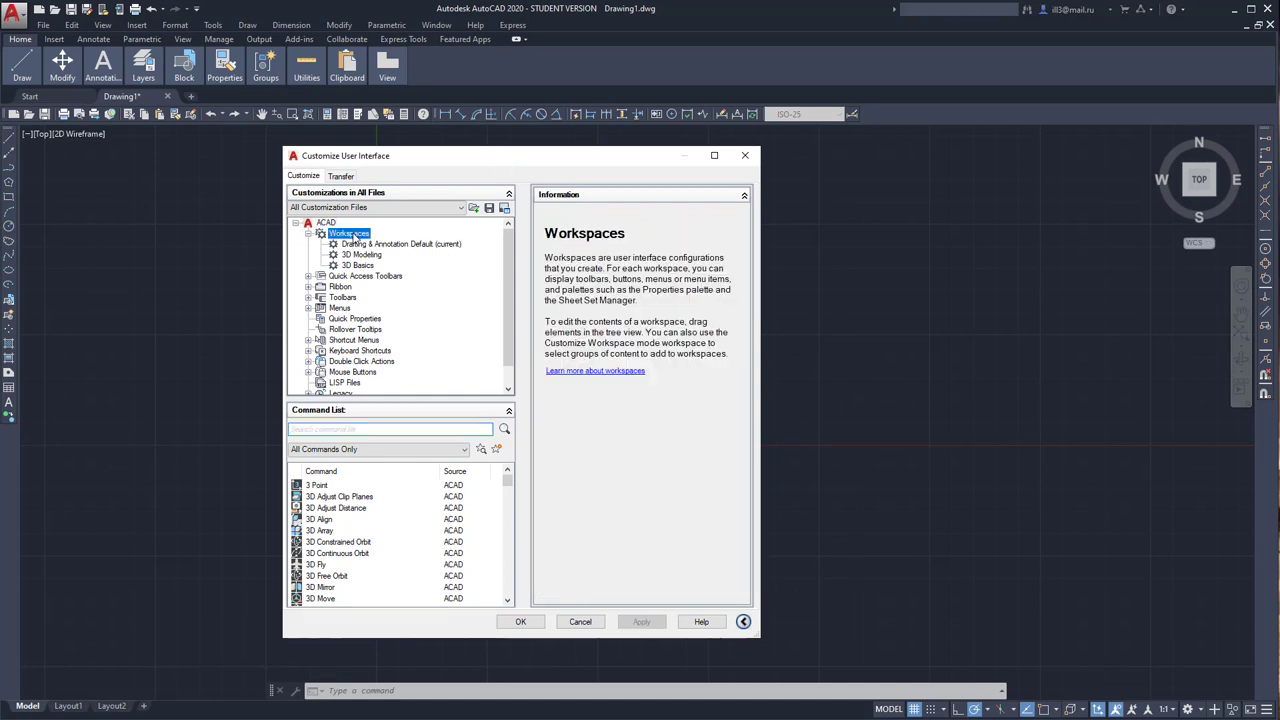
right_click(352, 234)
left_click(371, 246)
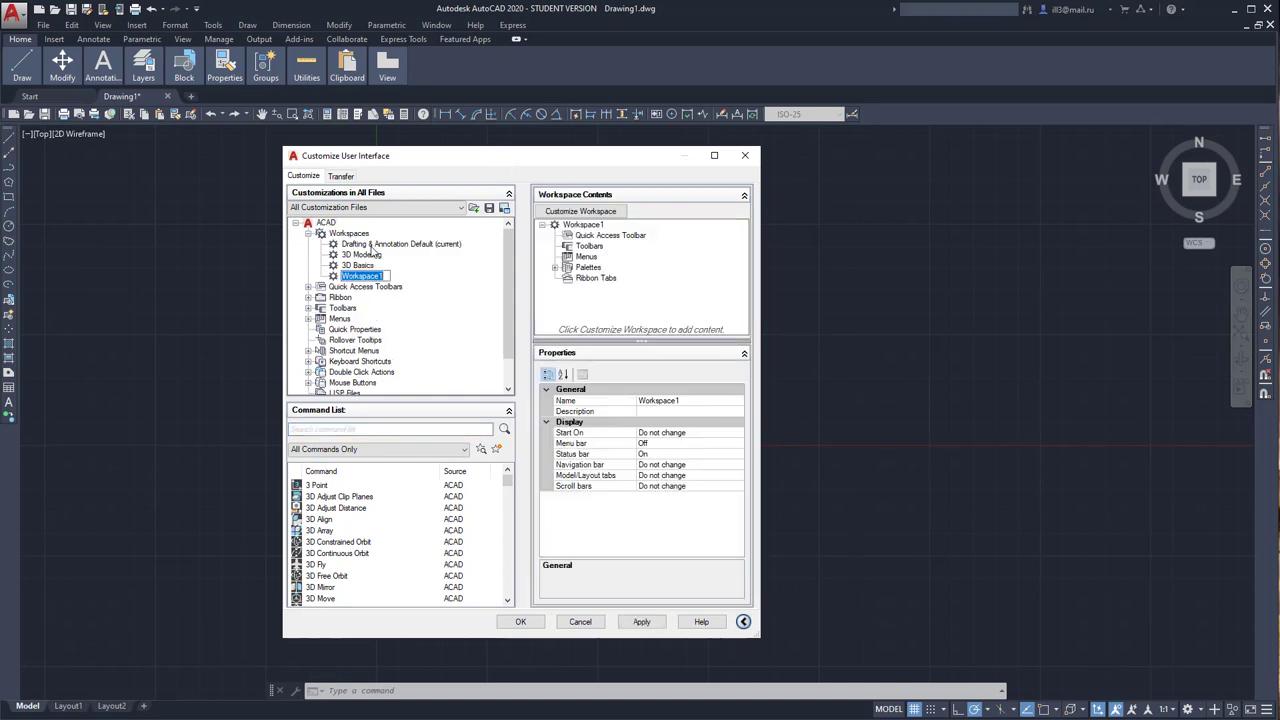
type("Cla")
type("ssic")
key("Return")
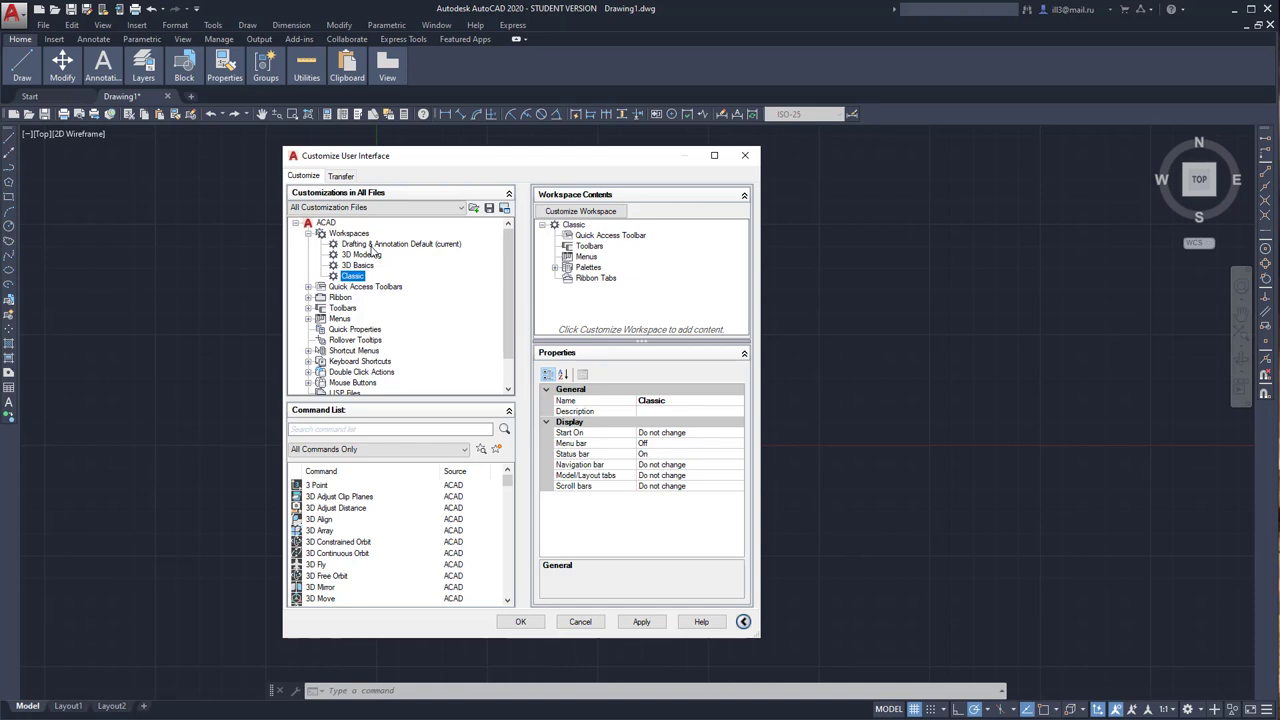
left_click(642, 622)
left_click(642, 622)
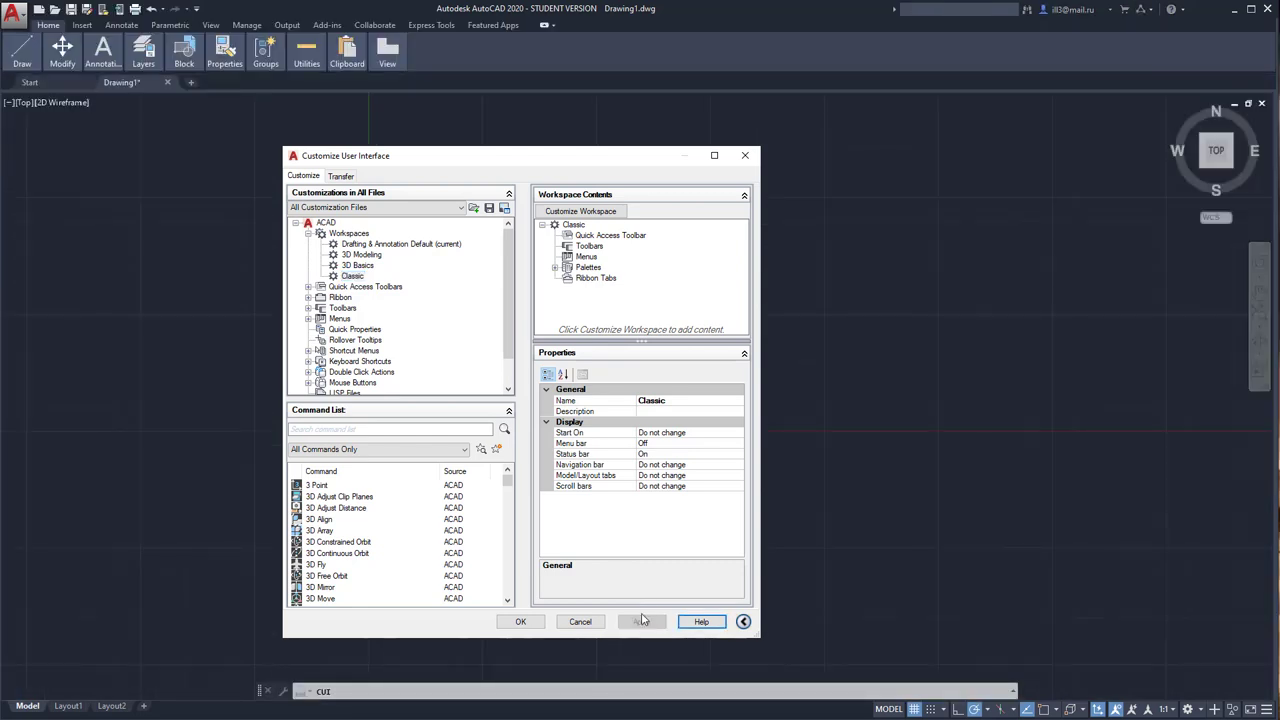
- Dismiss the Classic workspace options and reduce the ribbon to panel titles
right_click(354, 280)
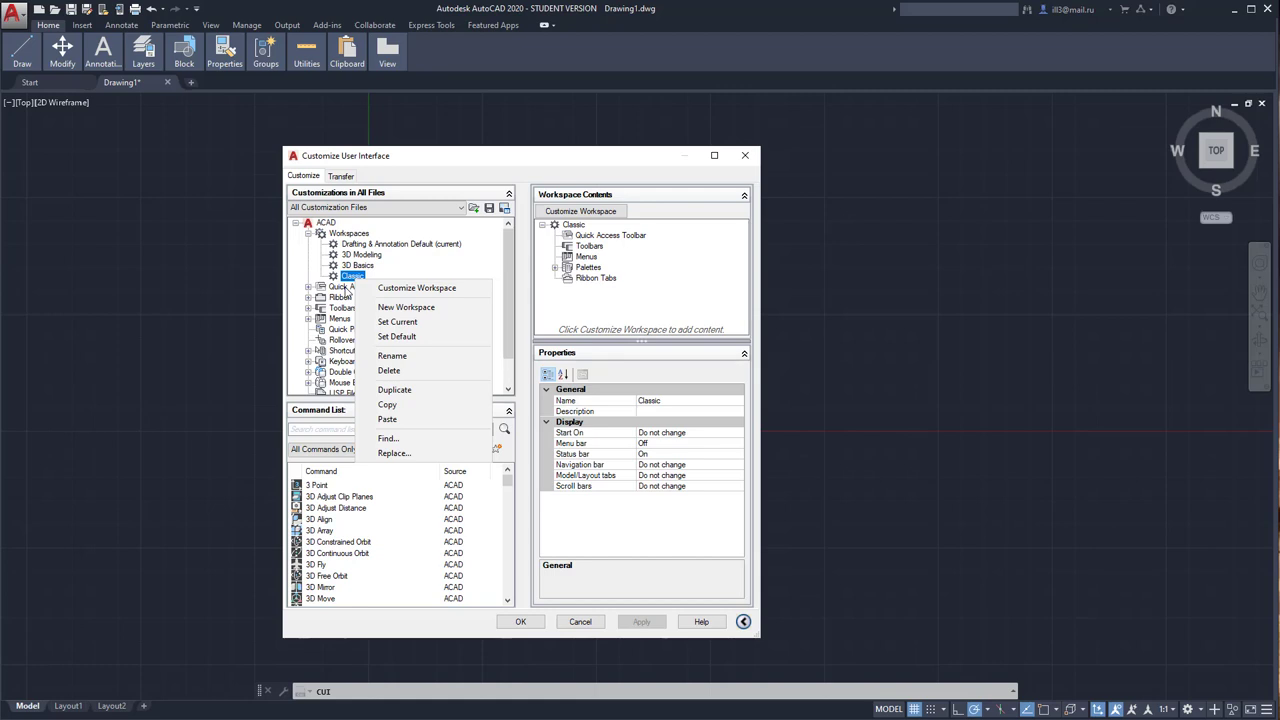
left_click(571, 172)
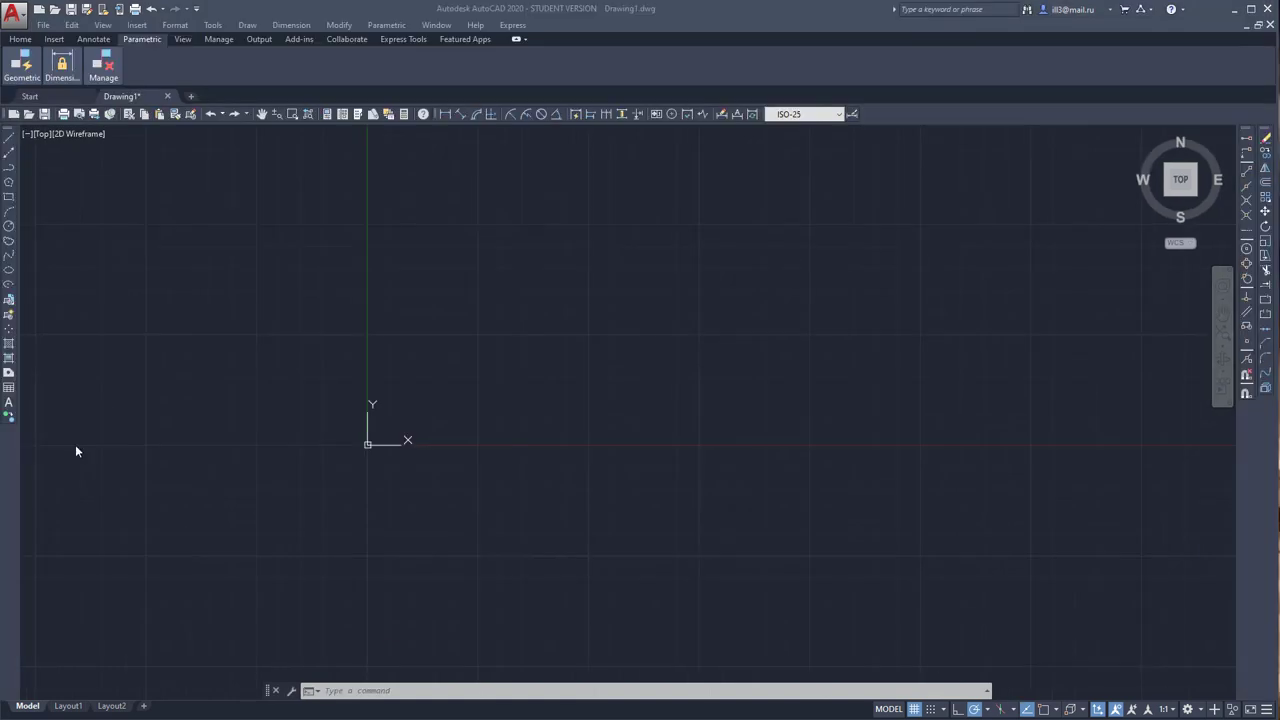
left_click(516, 40)
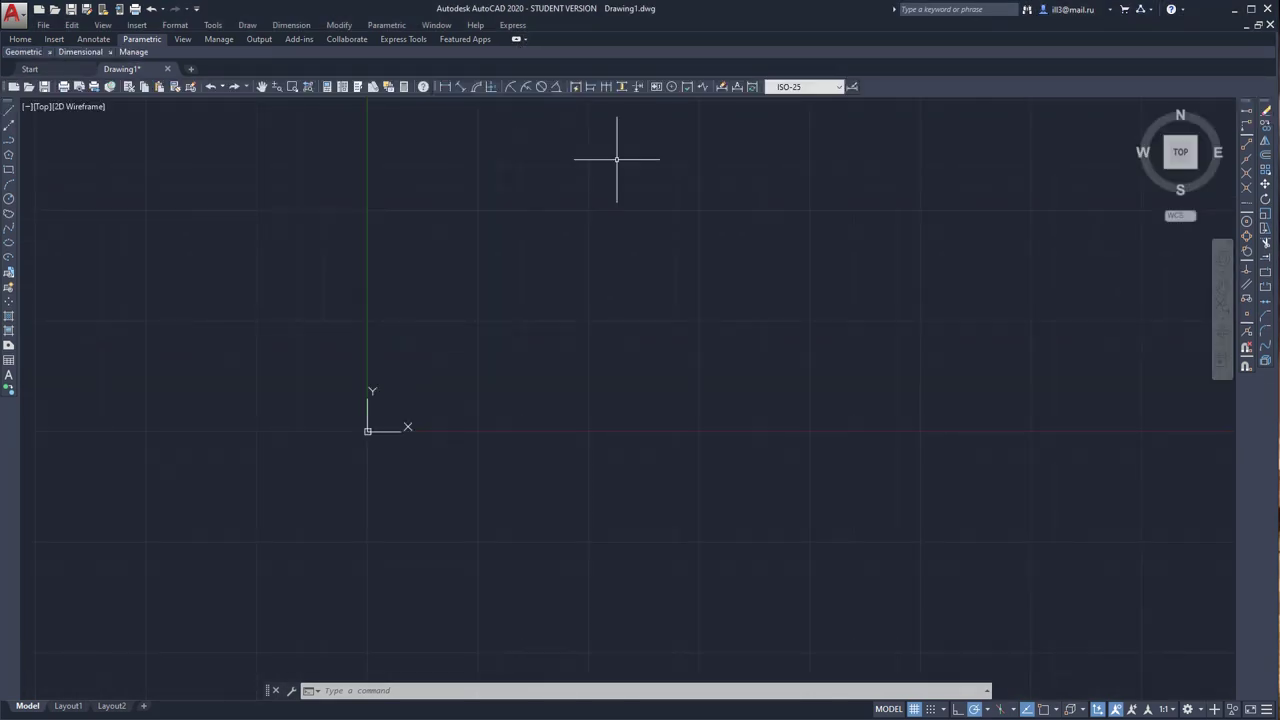
- Check the Classic workspace in Customize User Interface, then close the window
left_click(1199, 711)
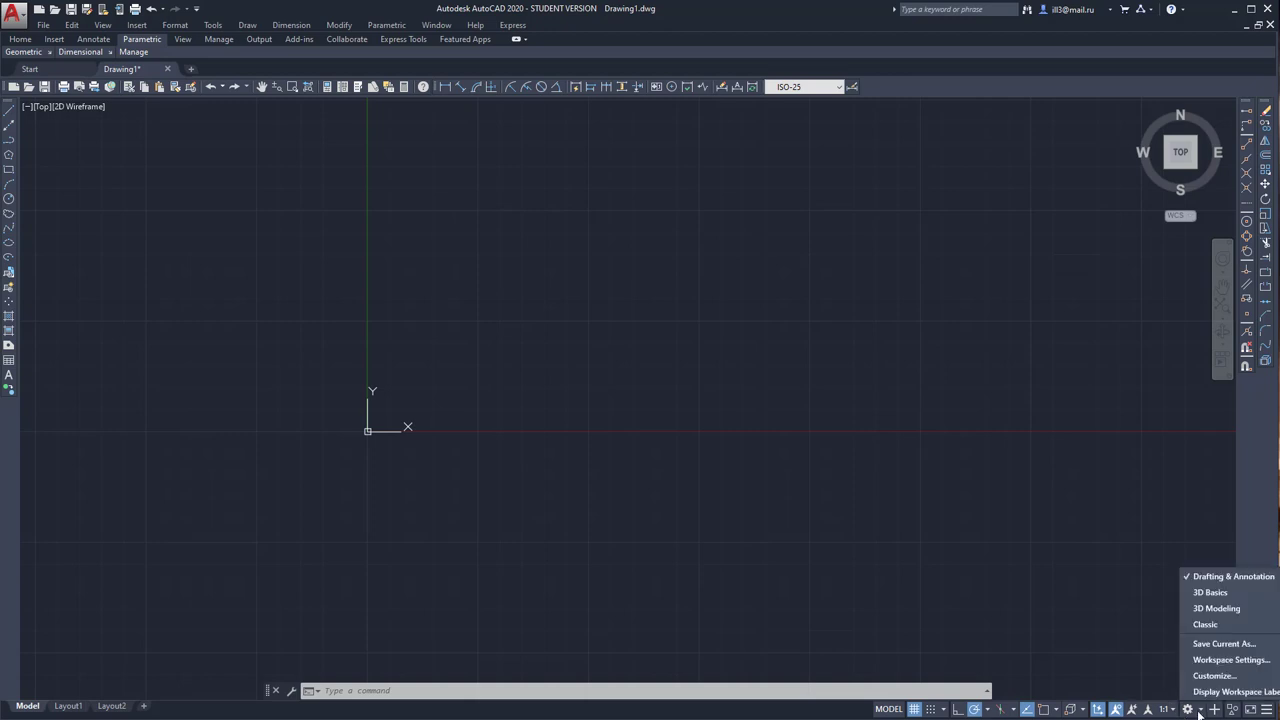
left_click(1225, 676)
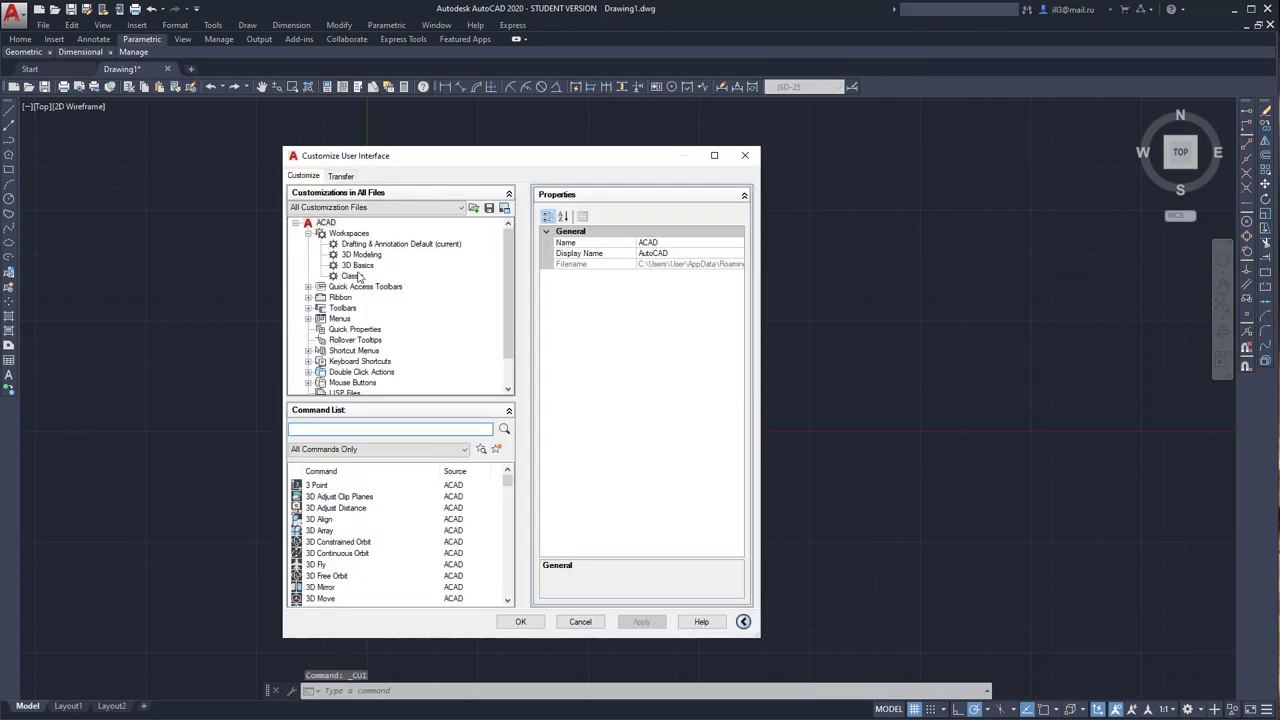
left_click(354, 276)
right_click(357, 279)
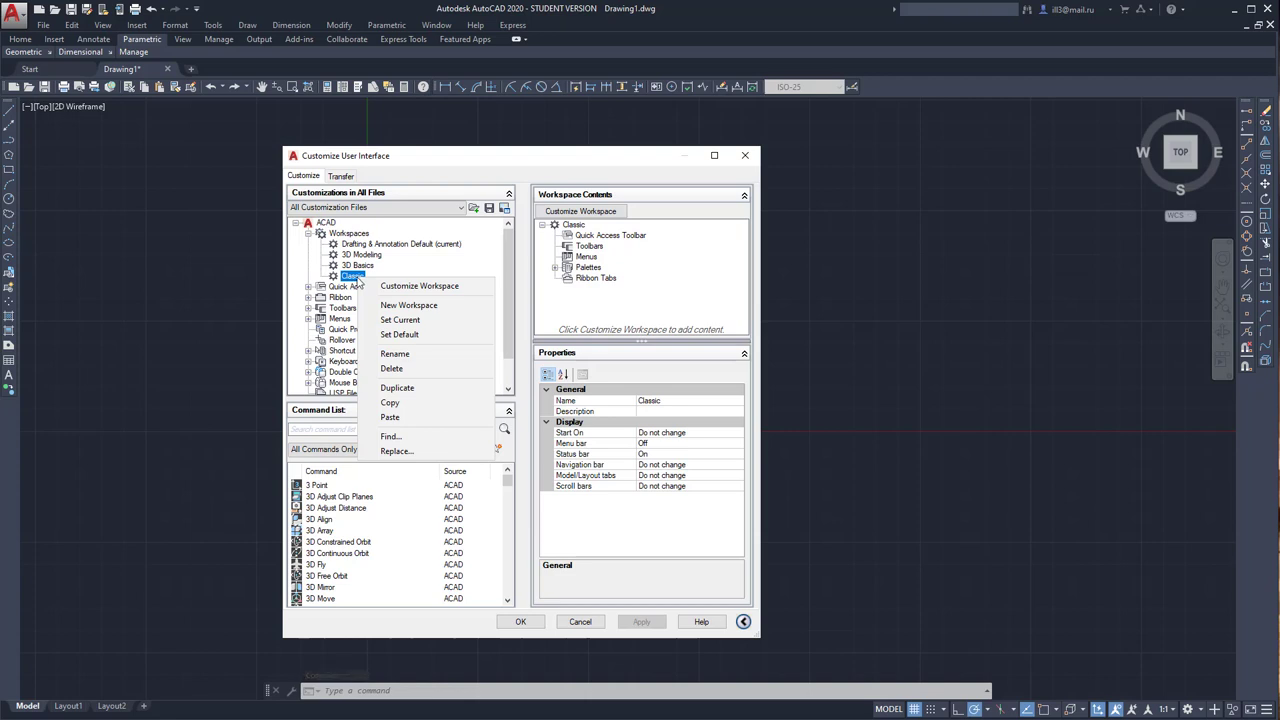
left_click(658, 177)
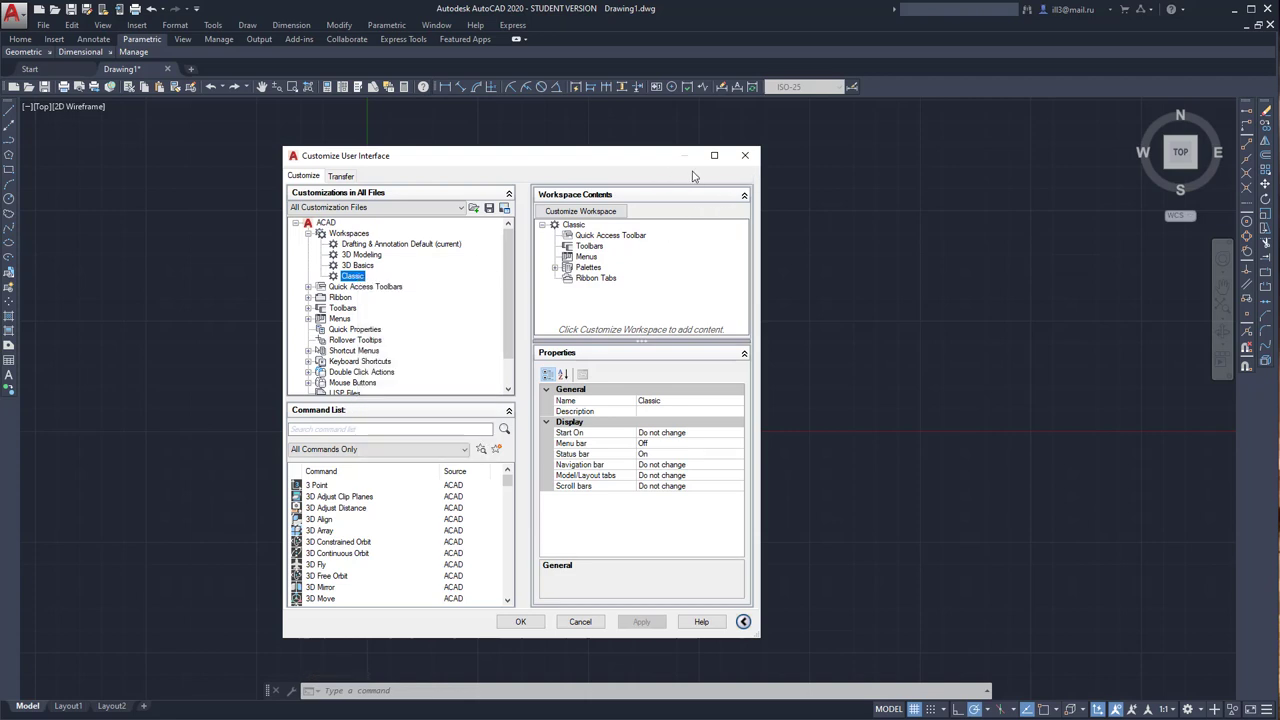
left_click(745, 155)
- Save the current layout as 'Classic', replacing the existing workspace of that name
left_click(1199, 708)
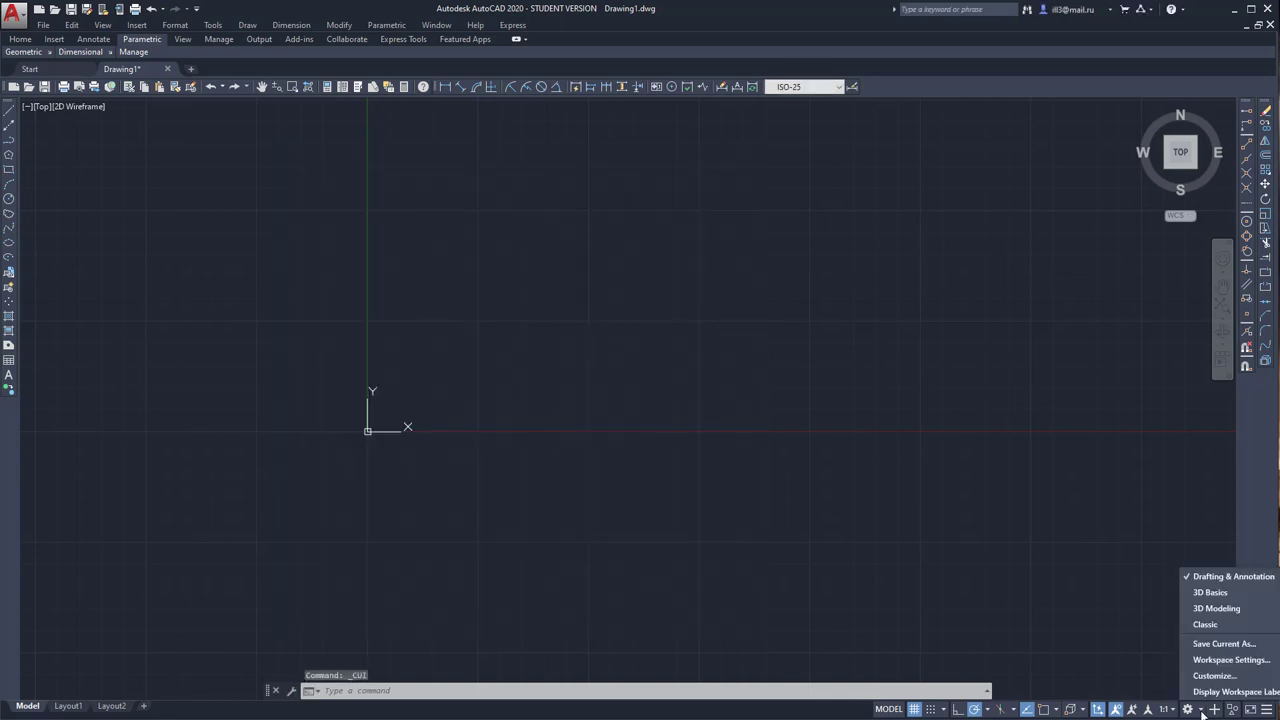
left_click(1207, 645)
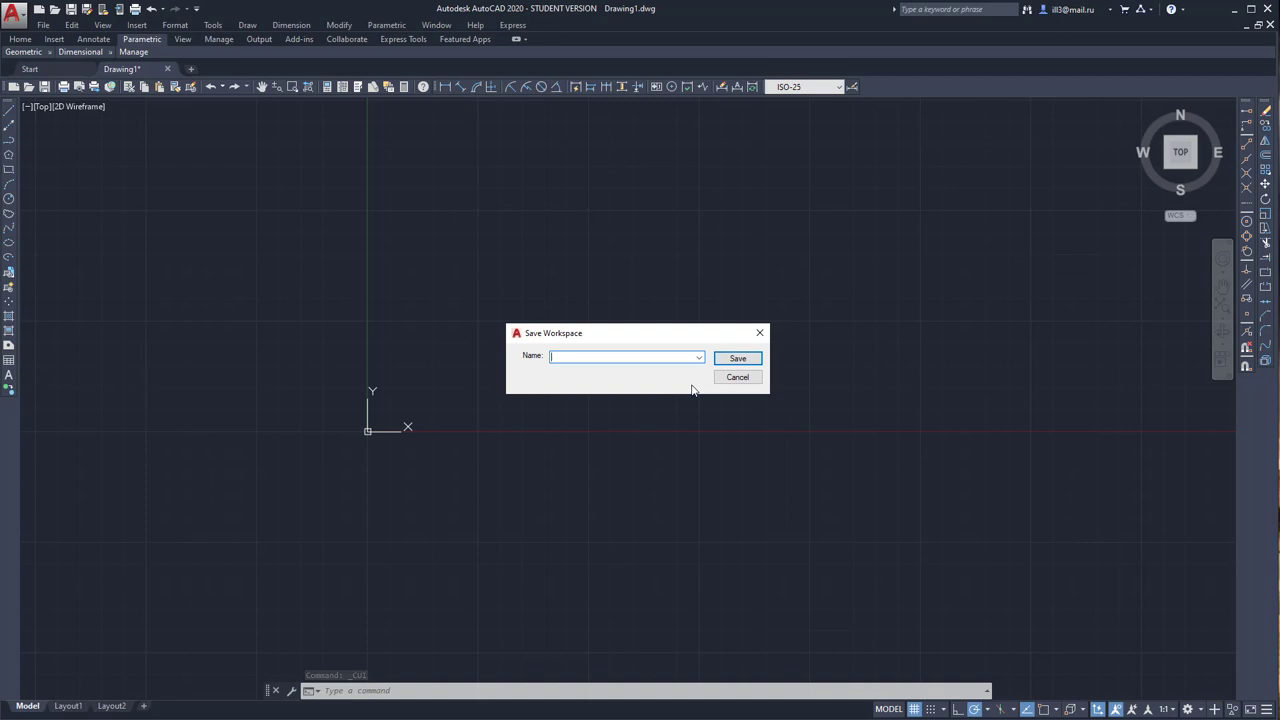
type("Classic")
left_click(748, 361)
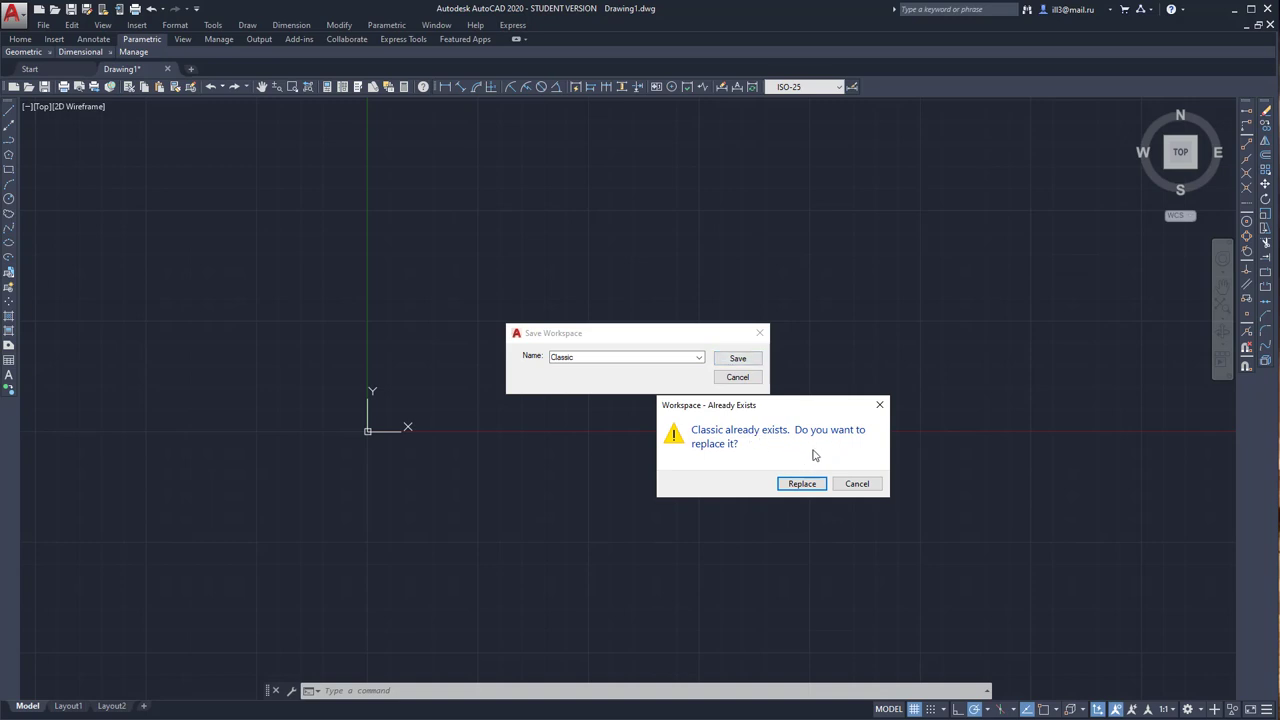
left_click(804, 477)
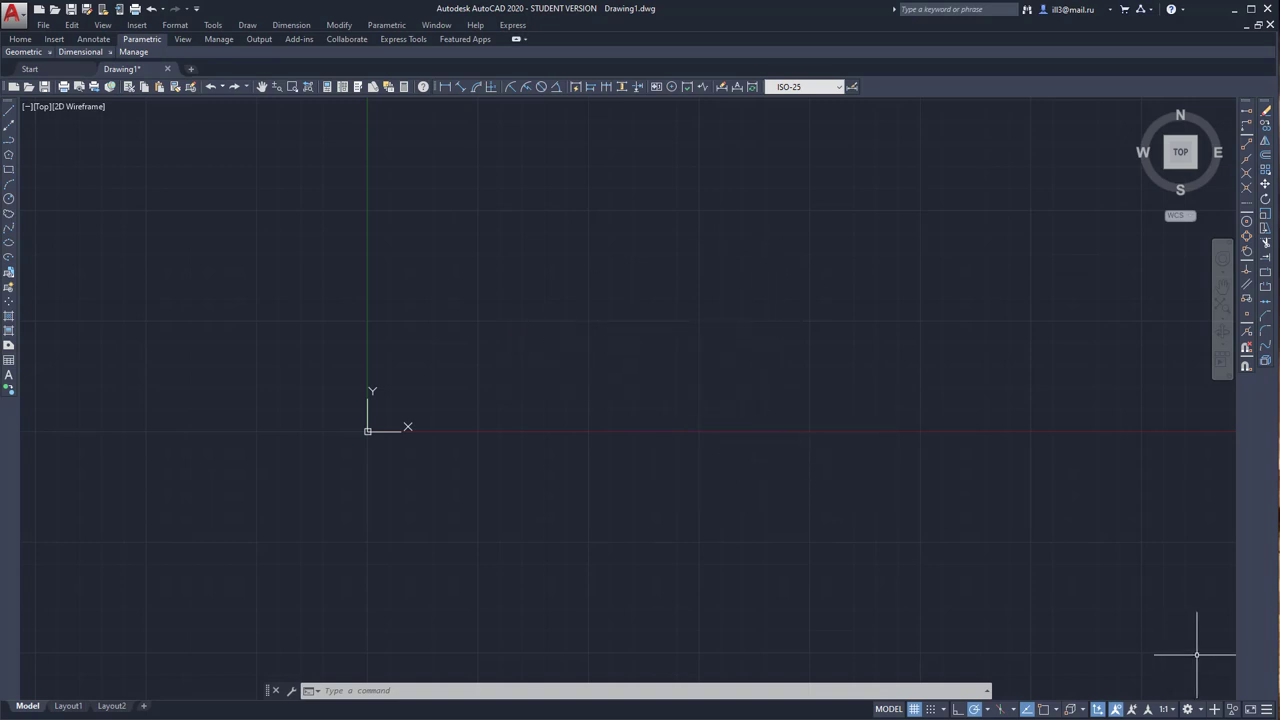
left_click(1199, 710)
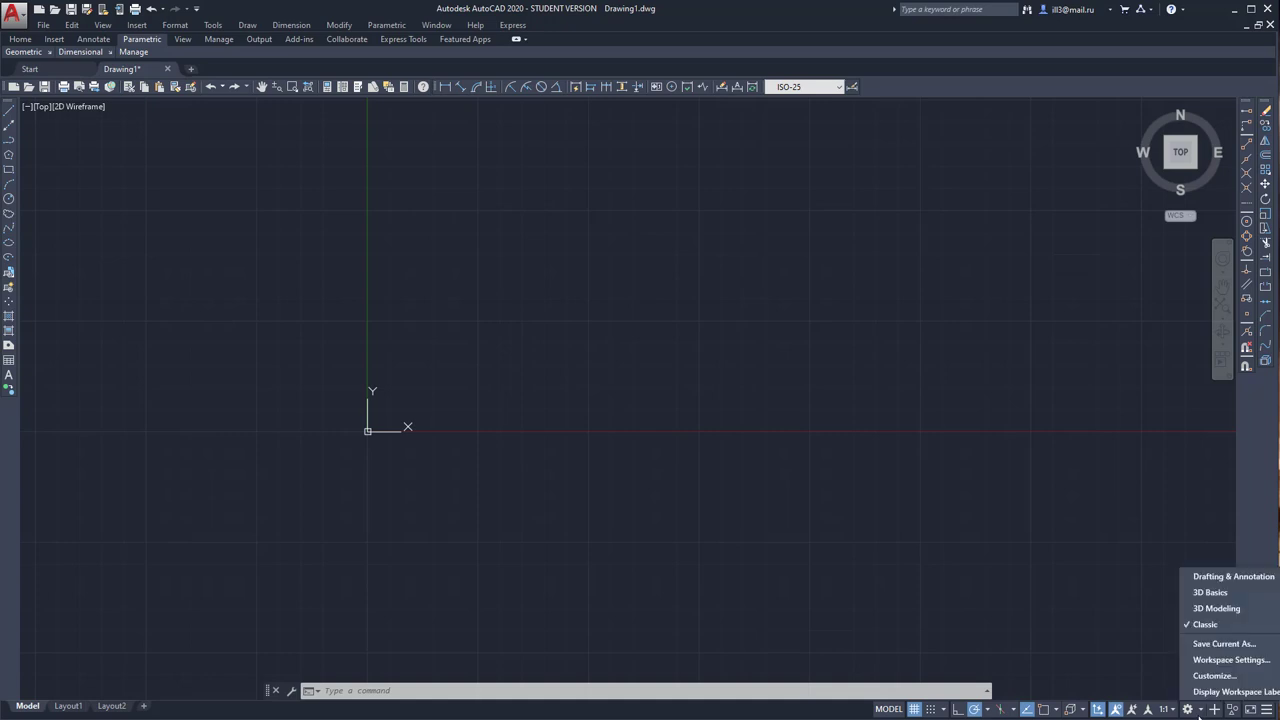
left_click(1205, 577)
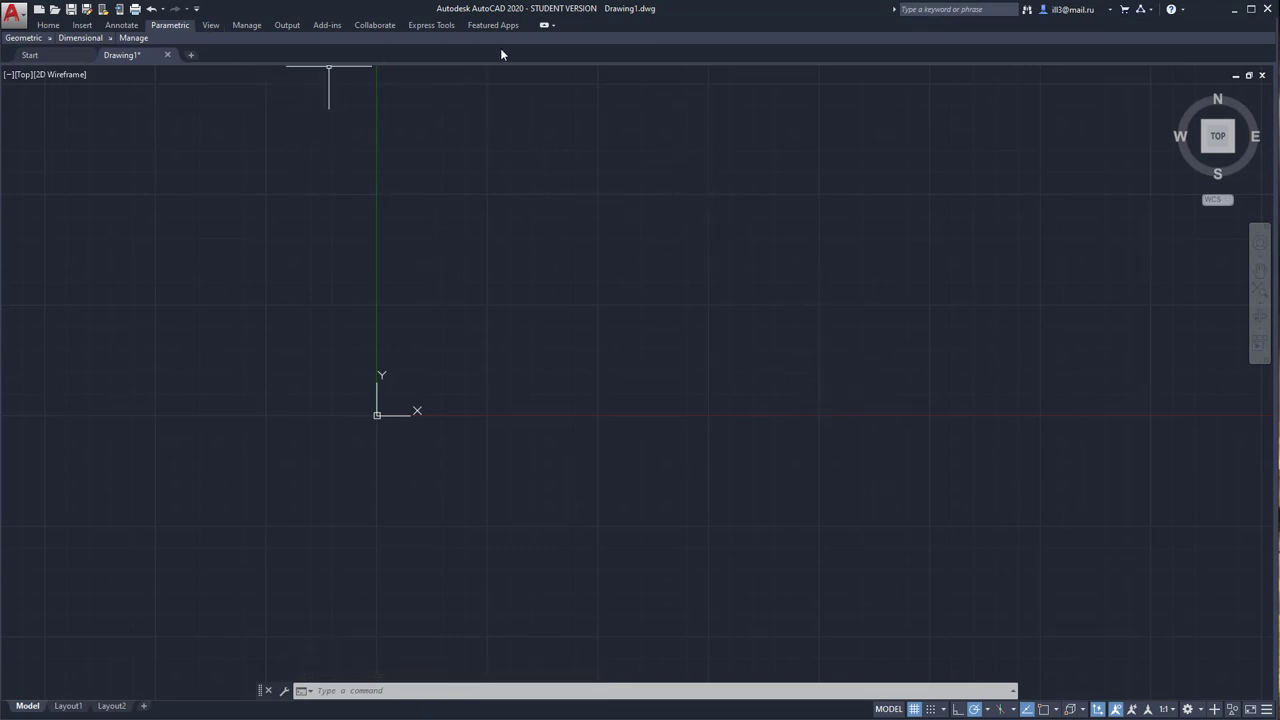
left_click(545, 27)
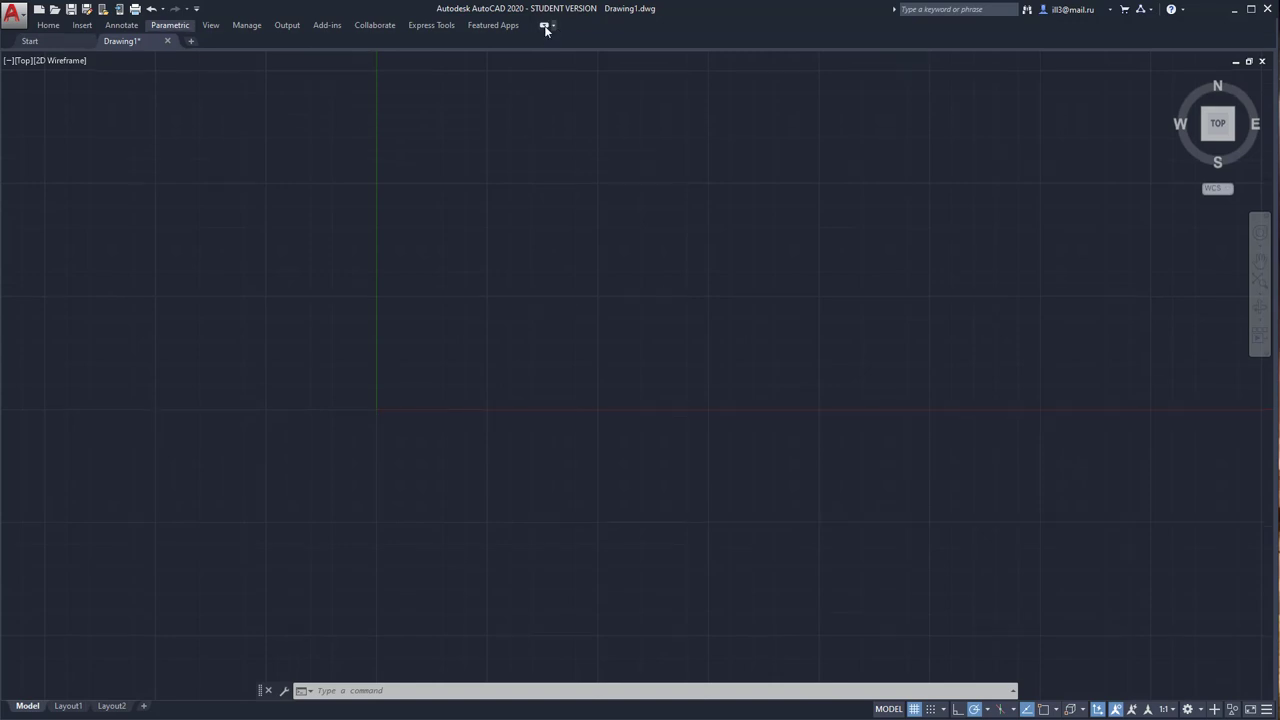
left_click(545, 27)
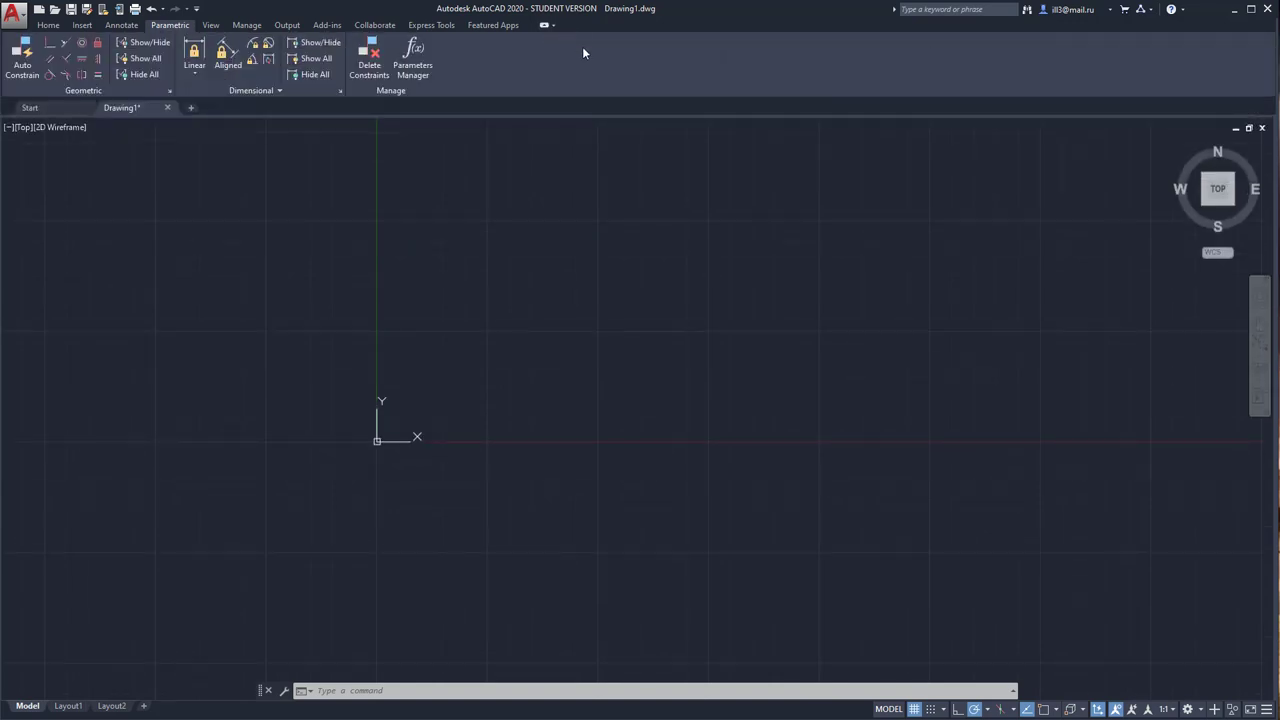
left_click(1198, 710)
left_click(1171, 609)
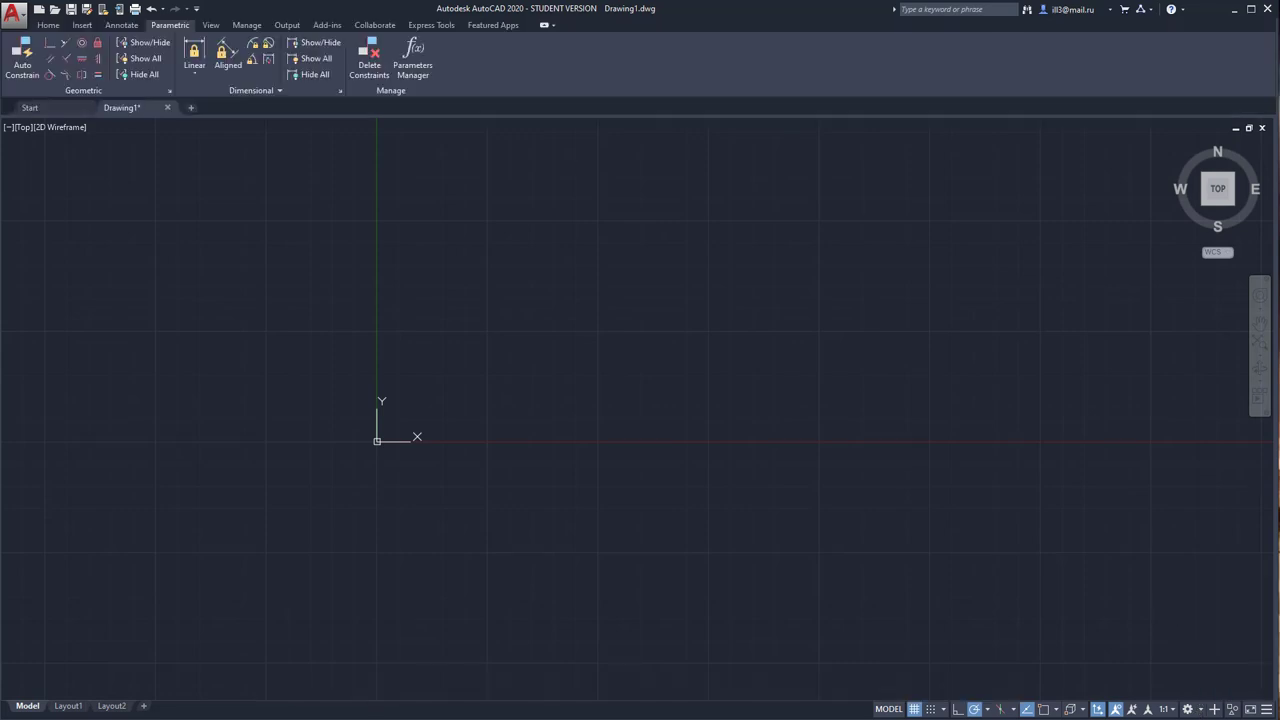